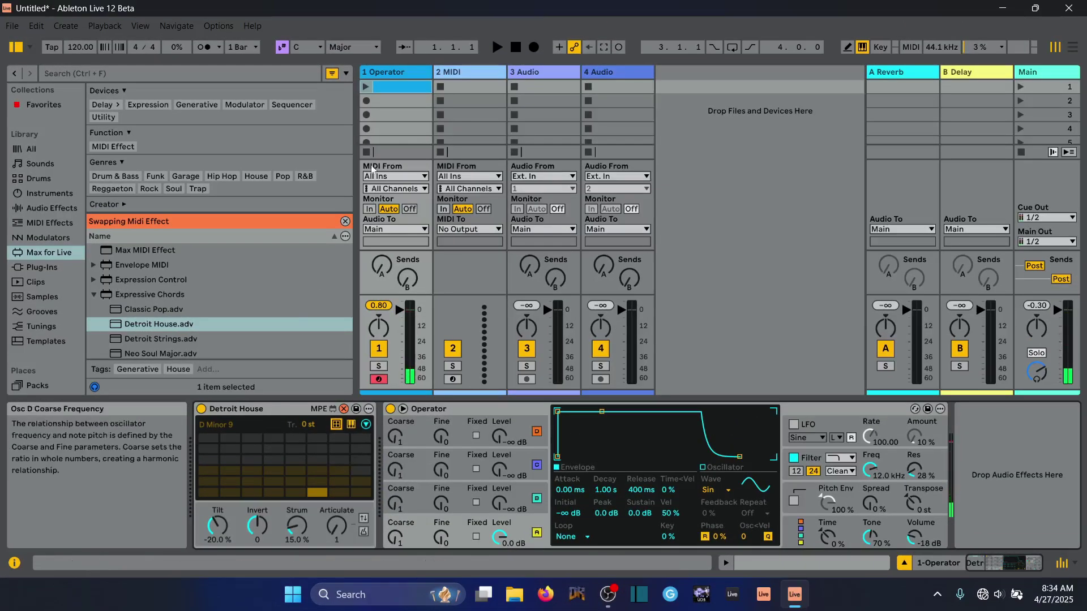
# - In an enlarged note editor for the Operator track's first clip, add a 1/16 note on G0 at 1.1.1 and launch the clip
pyautogui.click(375, 92)
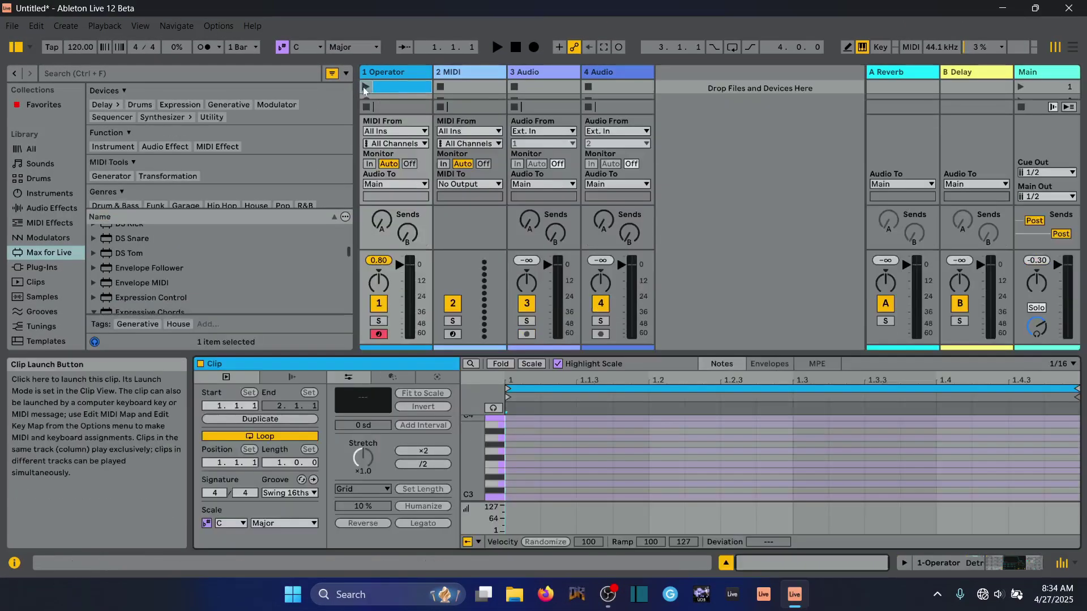
pyautogui.moveTo(554, 354); pyautogui.dragTo(547, 181)
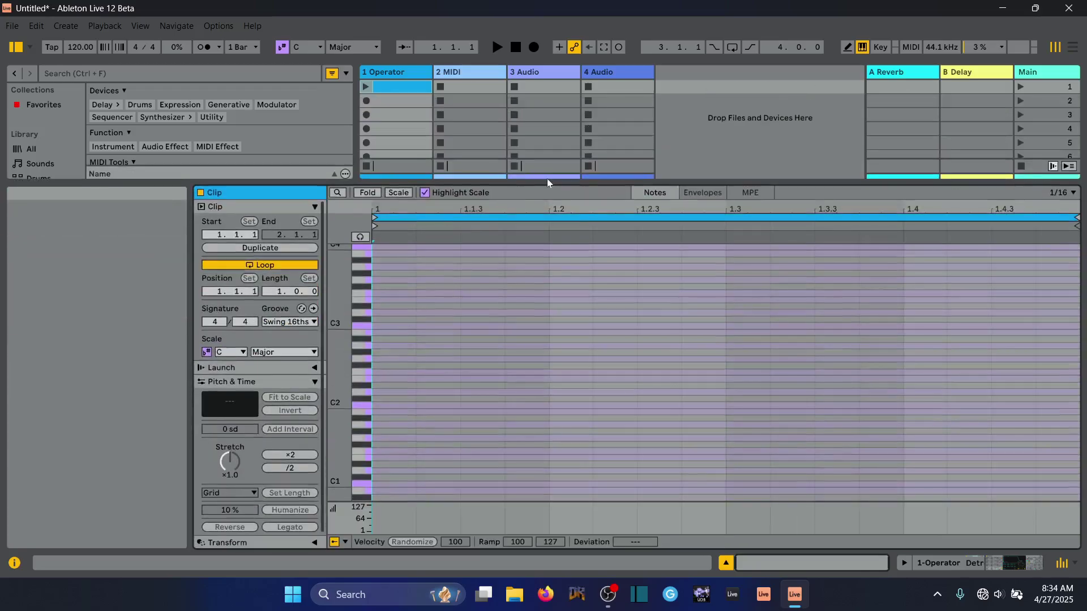
pyautogui.scroll(-5, 376, 332)
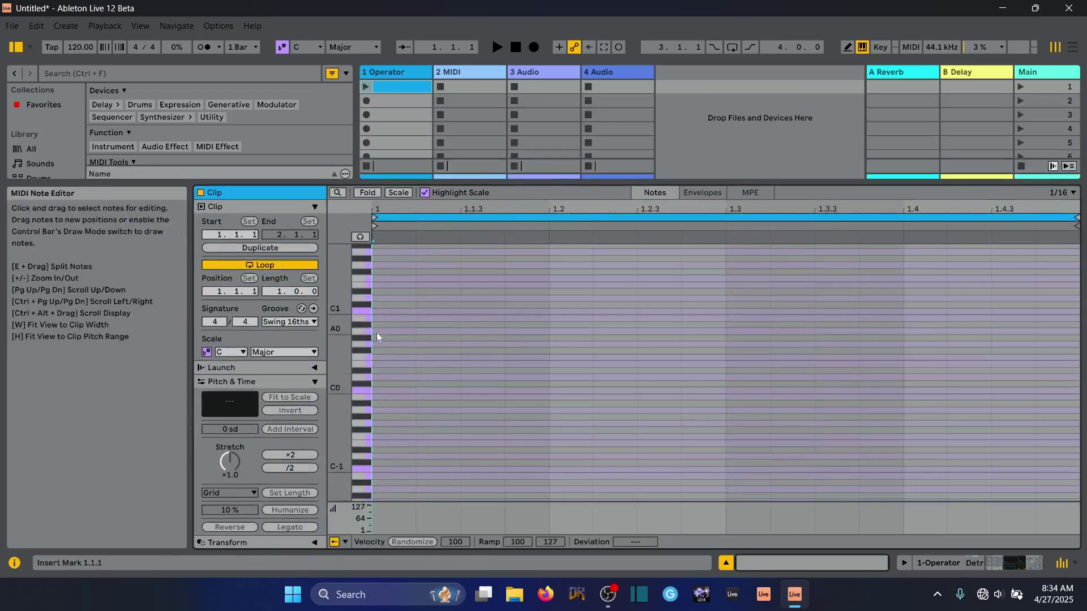
pyautogui.doubleClick(387, 345)
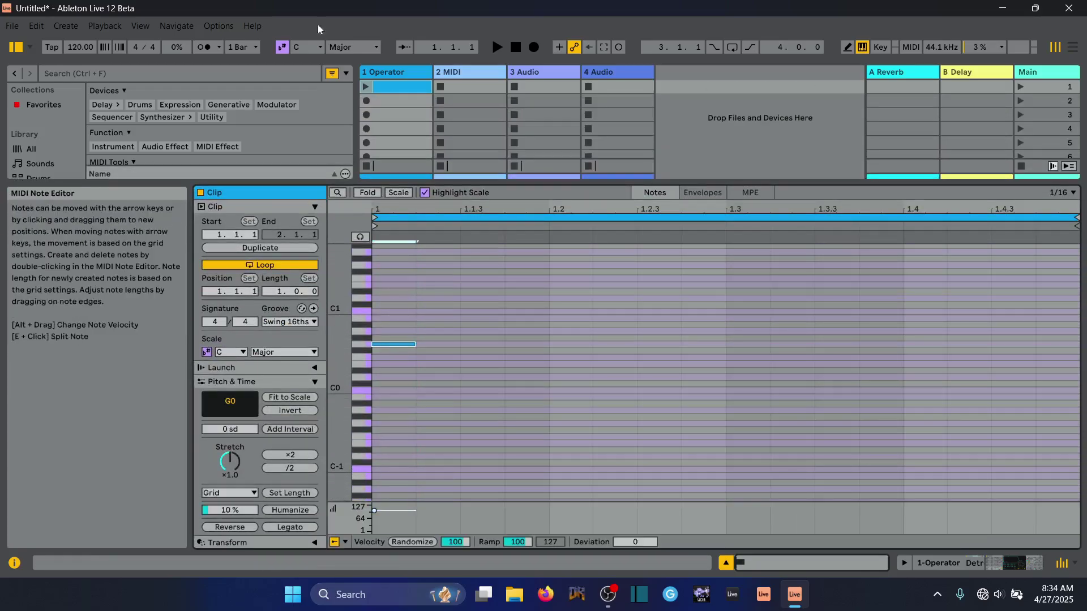
pyautogui.click(364, 86)
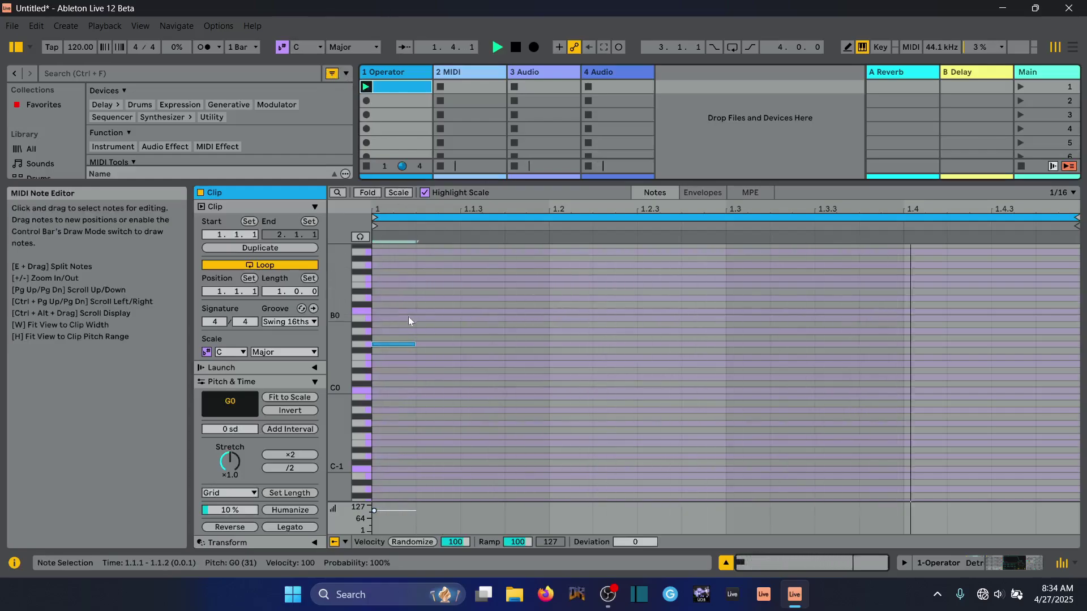
# - Move the first note to E1 and lengthen it slightly, and add similarly long E1 notes at 1.1.4 and 1.2.3
pyautogui.moveTo(402, 342); pyautogui.dragTo(397, 273)
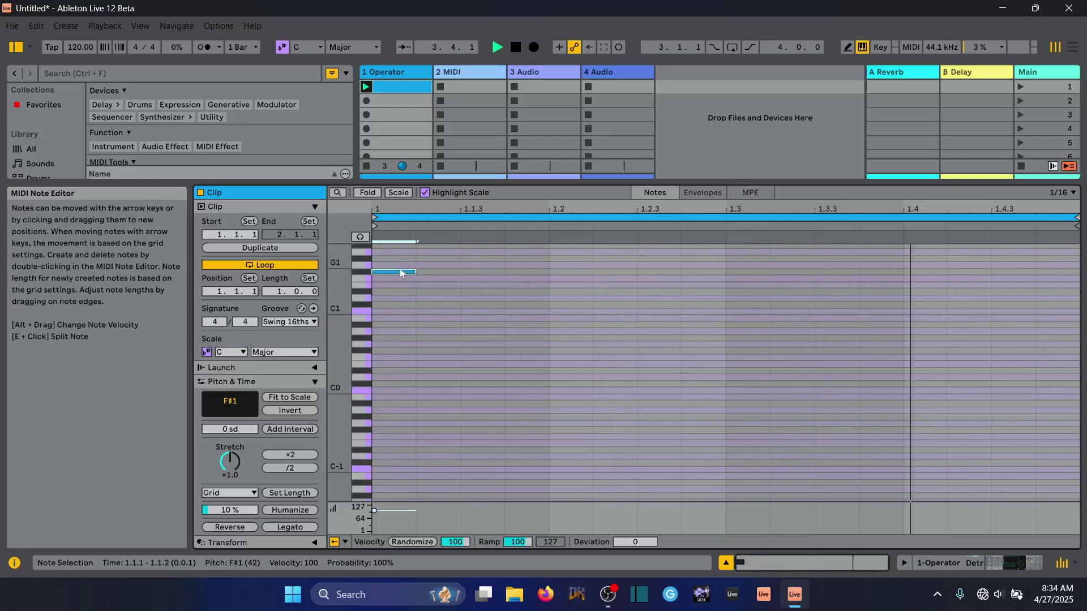
pyautogui.moveTo(399, 274); pyautogui.dragTo(431, 286)
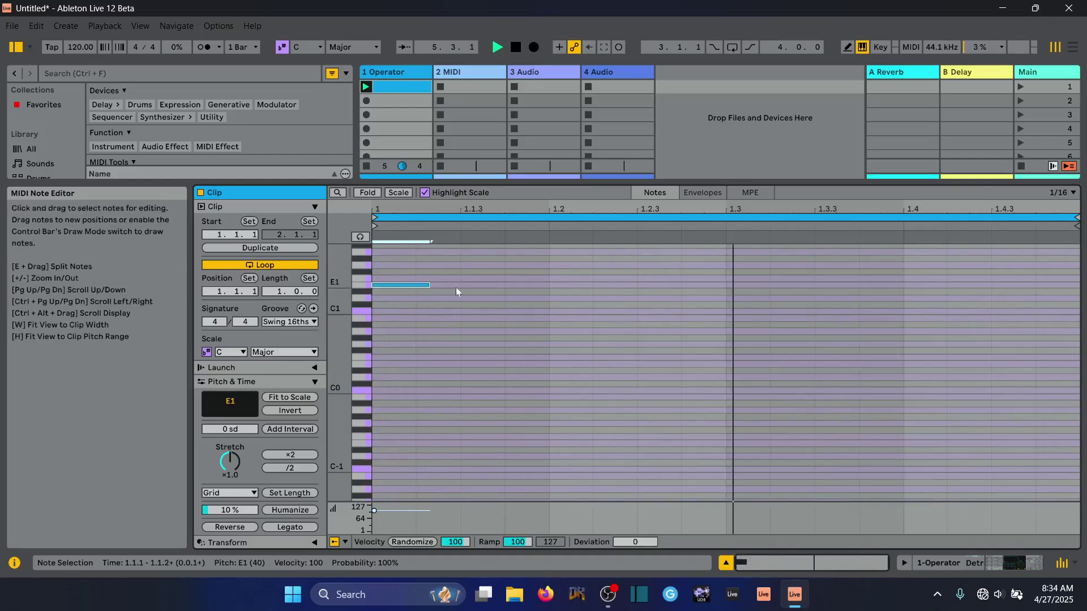
pyautogui.doubleClick(513, 285)
pyautogui.moveTo(549, 286); pyautogui.dragTo(561, 288)
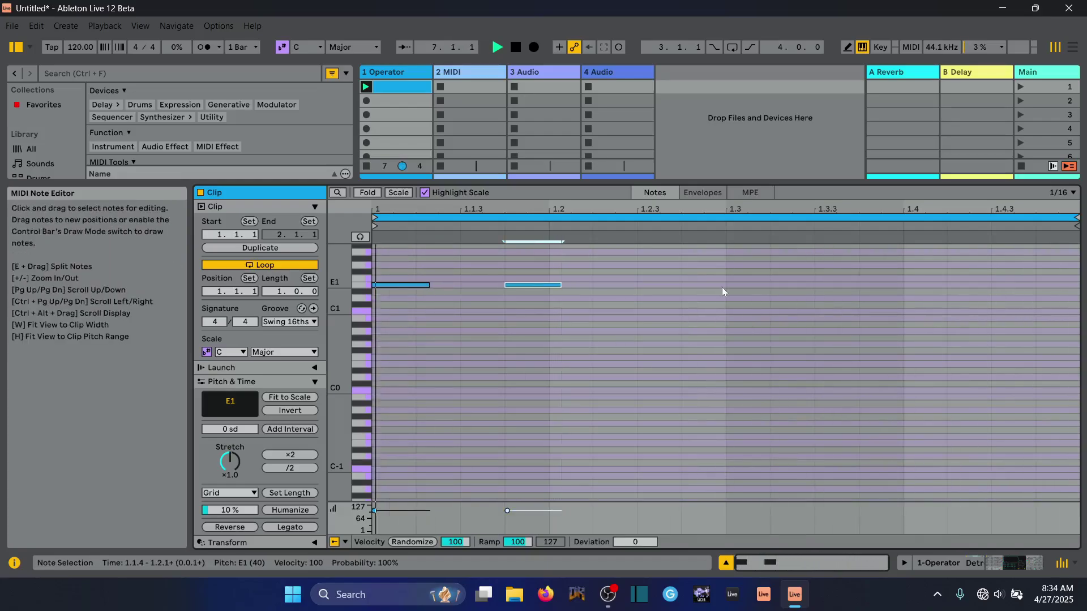
pyautogui.doubleClick(614, 285)
pyautogui.moveTo(636, 286); pyautogui.dragTo(649, 288)
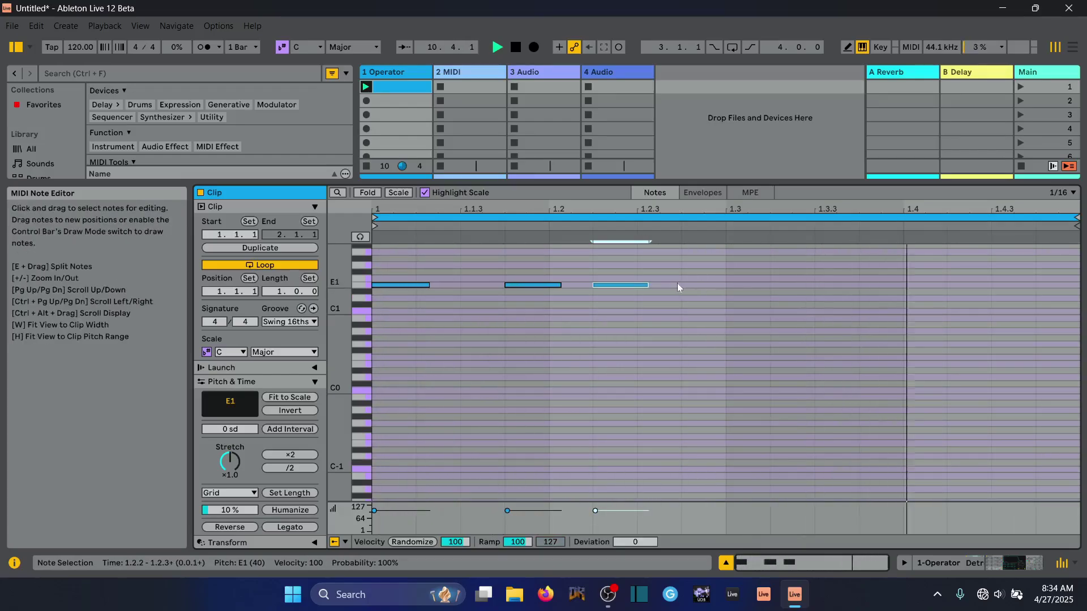
pyautogui.moveTo(637, 286); pyautogui.dragTo(683, 287)
# - Add 1/16 notes on E1 at 1.3.1, 1.4.1 and 1.4.3 in the clip
pyautogui.click(737, 286)
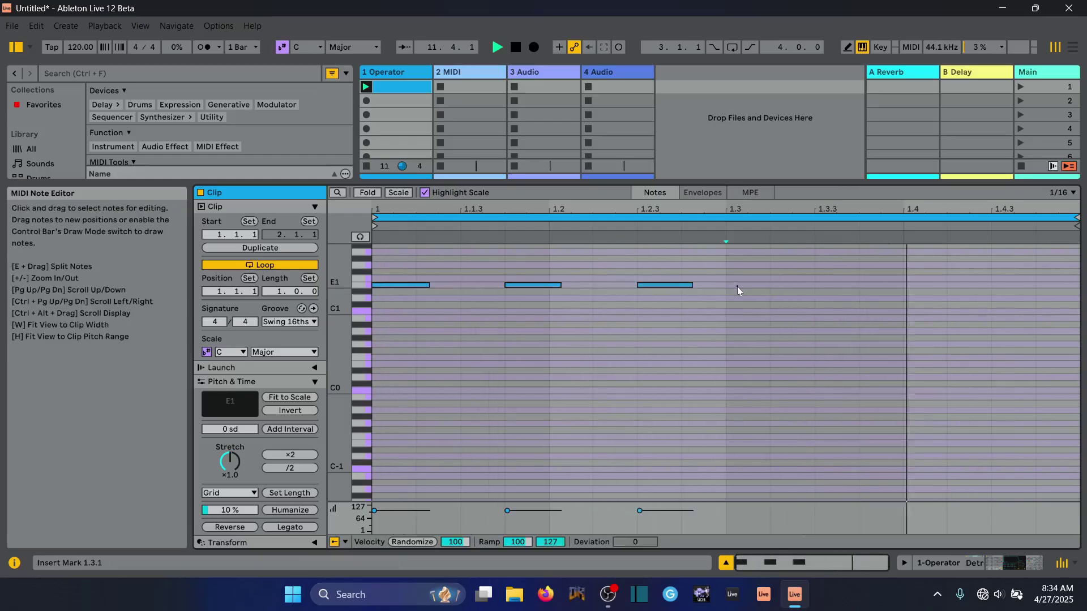
pyautogui.doubleClick(737, 286)
pyautogui.click(923, 287)
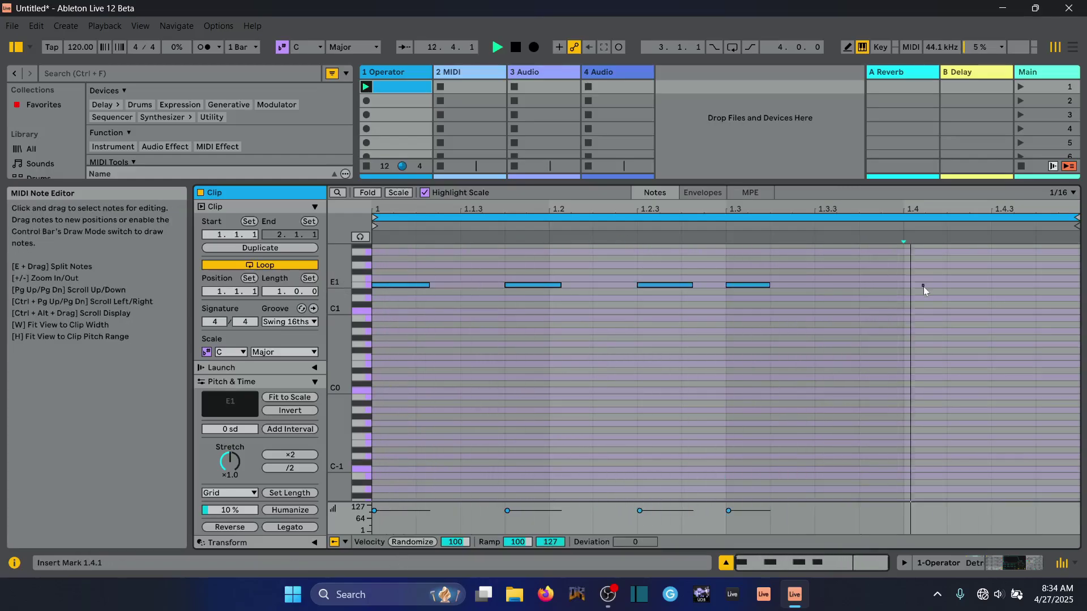
pyautogui.doubleClick(918, 285)
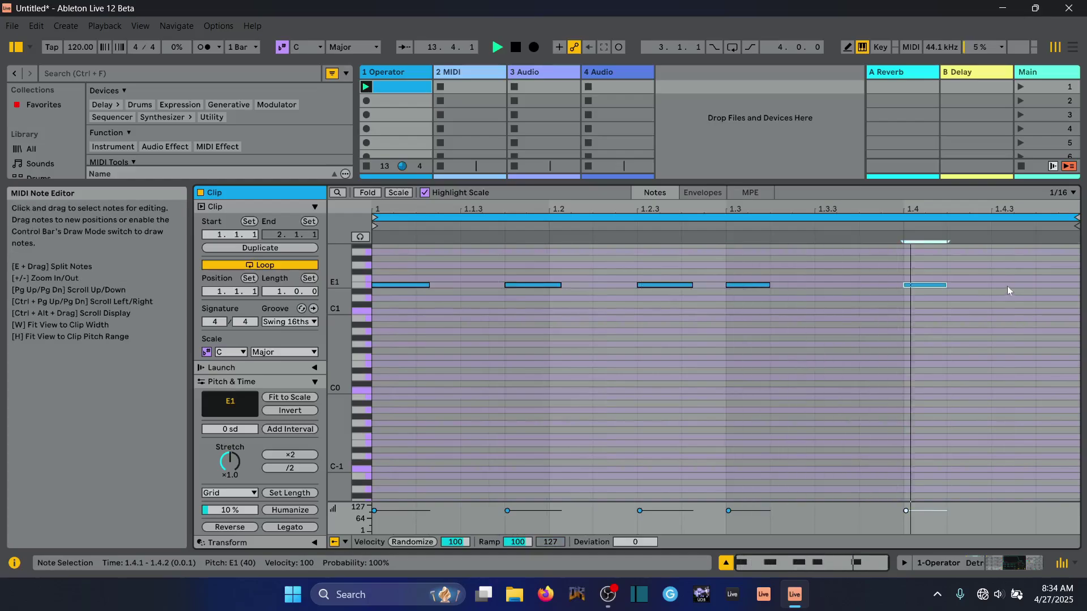
pyautogui.doubleClick(1007, 285)
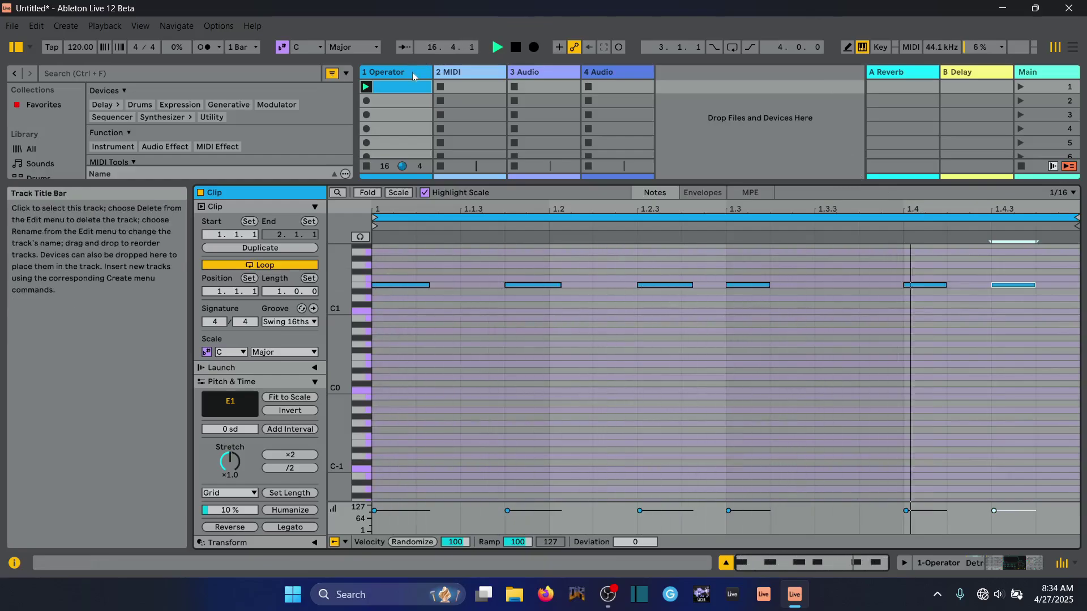
# - Place G1 notes at 1.3.3 and 1.4.2, moving the last note for the latter, and remove the E1 notes at 1.3.1 and 1.4.1
pyautogui.doubleClick(840, 280)
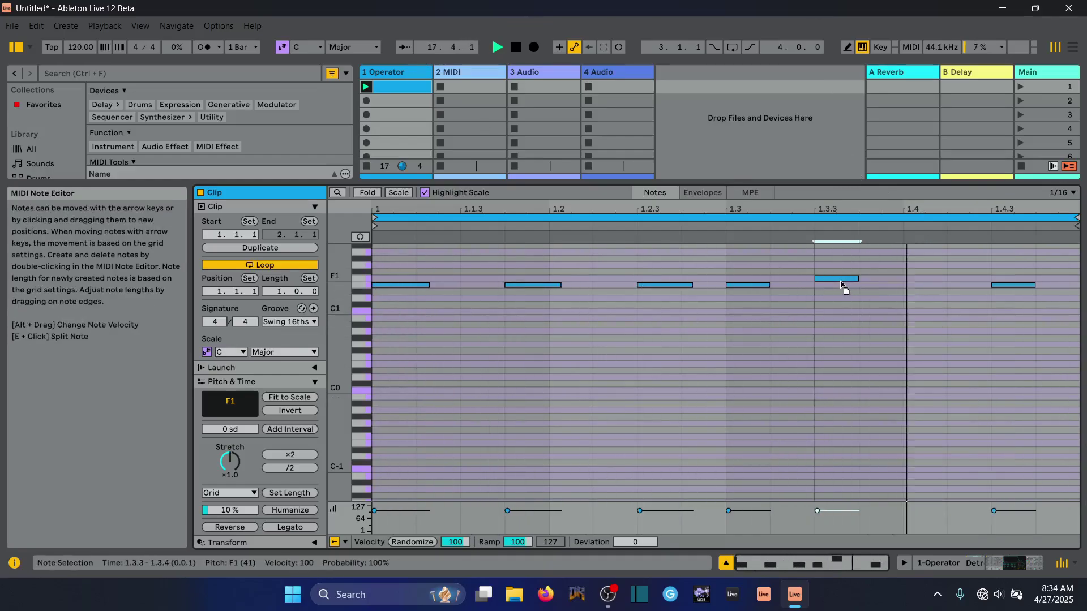
pyautogui.moveTo(840, 281); pyautogui.dragTo(841, 266)
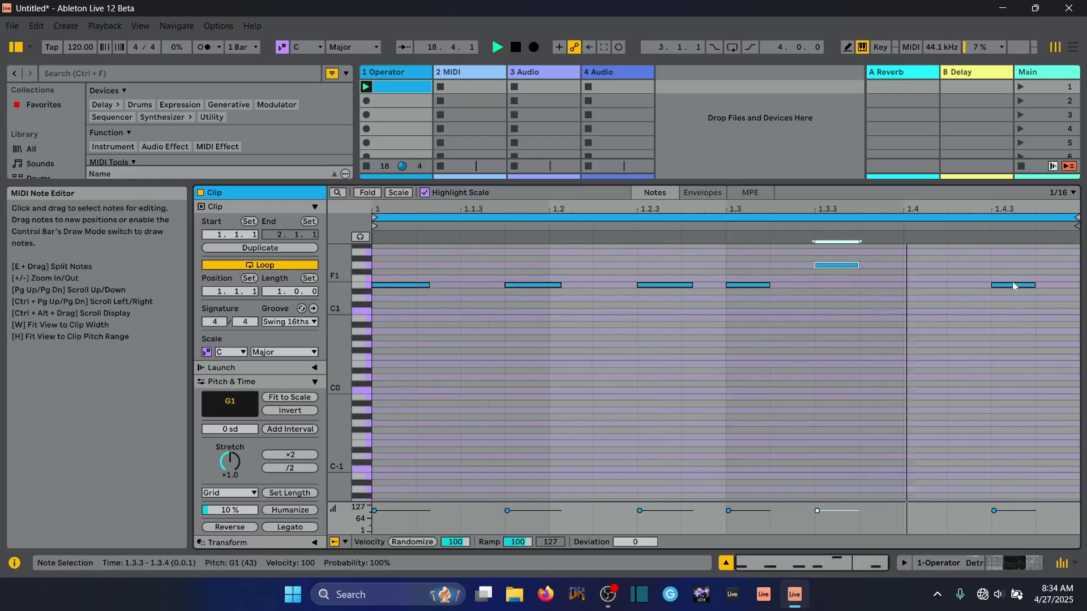
pyautogui.moveTo(1013, 286); pyautogui.dragTo(969, 266)
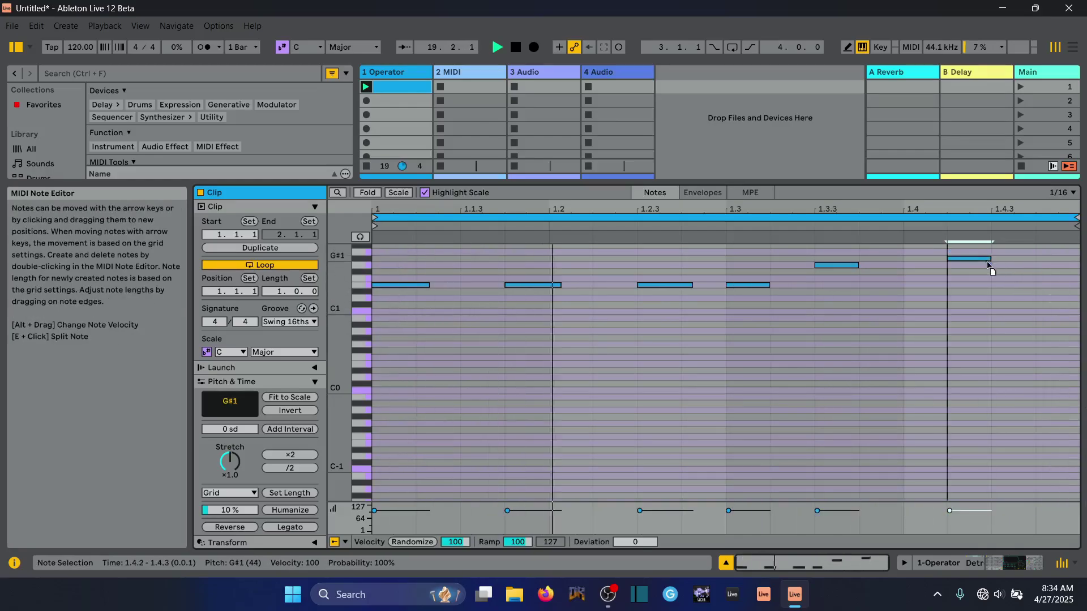
pyautogui.doubleClick(762, 288)
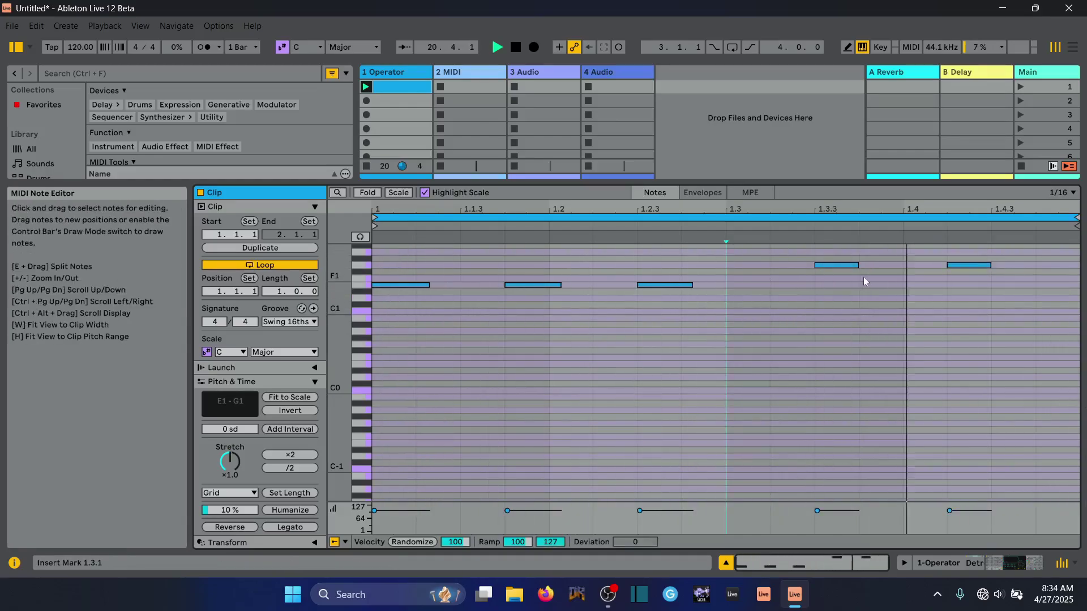
# - Show the Operator track's devices and set Detroit House's Strum to 0% and Operator's overall volume to -26 dB
pyautogui.click(396, 73)
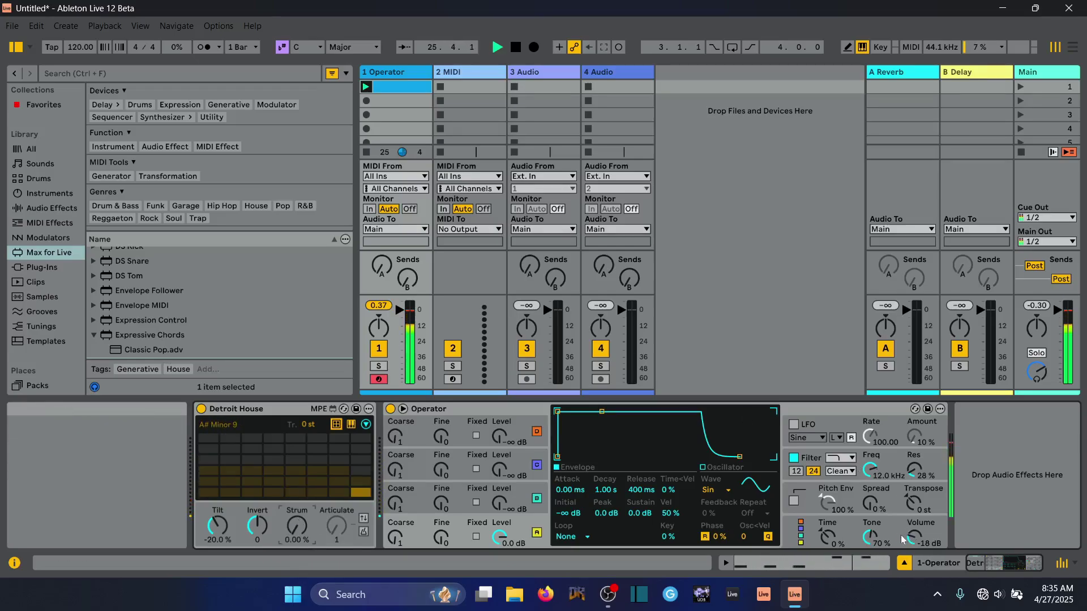
pyautogui.moveTo(903, 539); pyautogui.dragTo(903, 557)
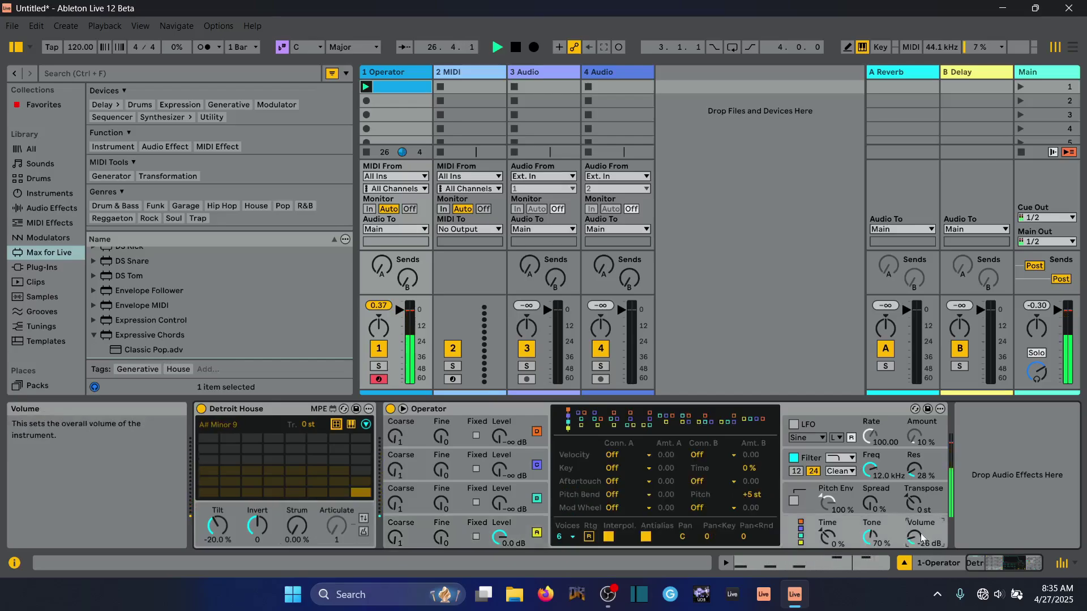
# - Change oscillator A's waveform to Sw64
pyautogui.click(499, 537)
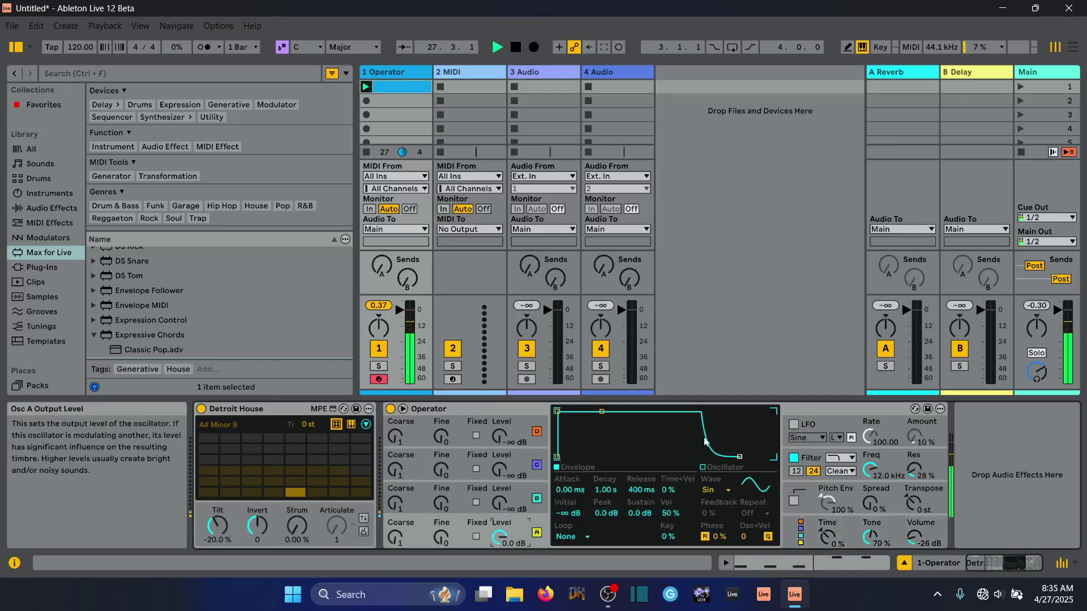
pyautogui.click(715, 491)
pyautogui.click(716, 328)
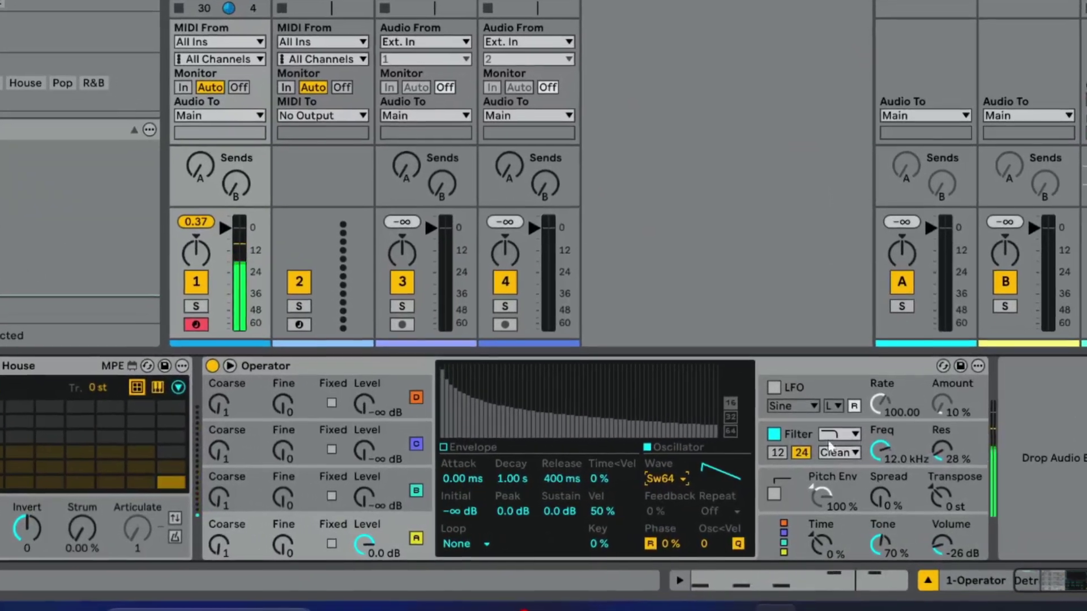
# - Set Operator's filter key tracking (Freq<Key) to 0% and its filter frequency to 447 Hz
pyautogui.click(806, 455)
pyautogui.moveTo(663, 545); pyautogui.dragTo(663, 606)
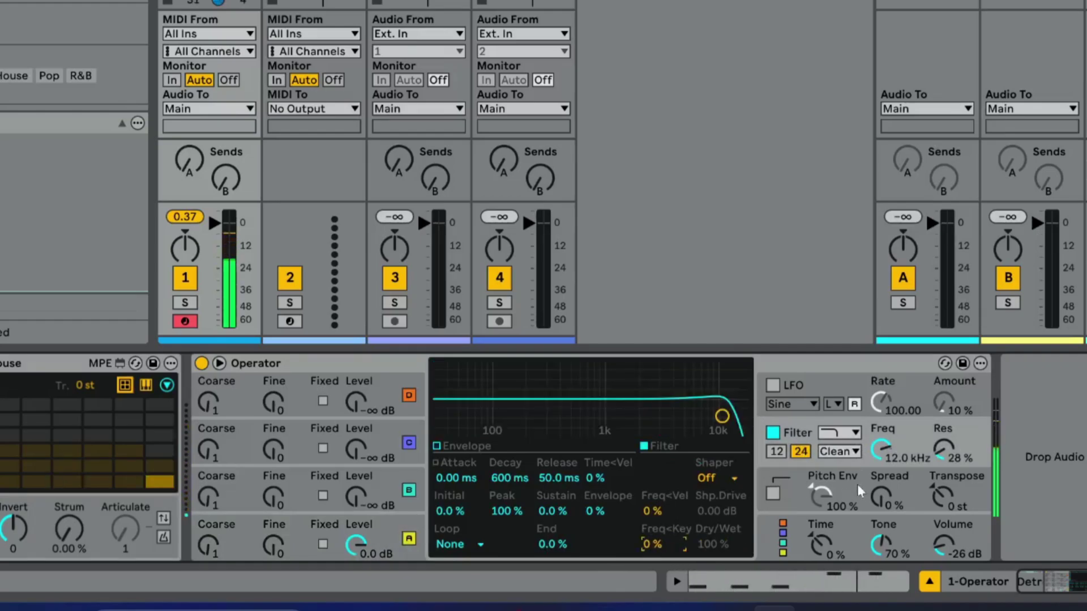
pyautogui.moveTo(722, 416); pyautogui.dragTo(566, 417)
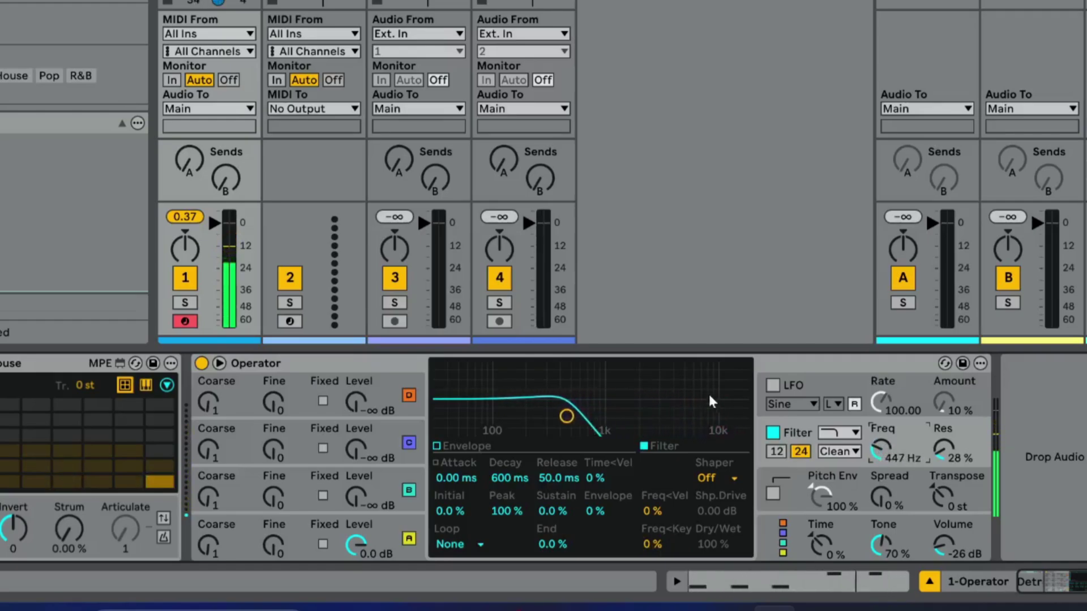
# - Enable Operator's LFO with a rate of 29.23 and an amount of 66%, and raise the filter frequency to 639 Hz
pyautogui.click(774, 386)
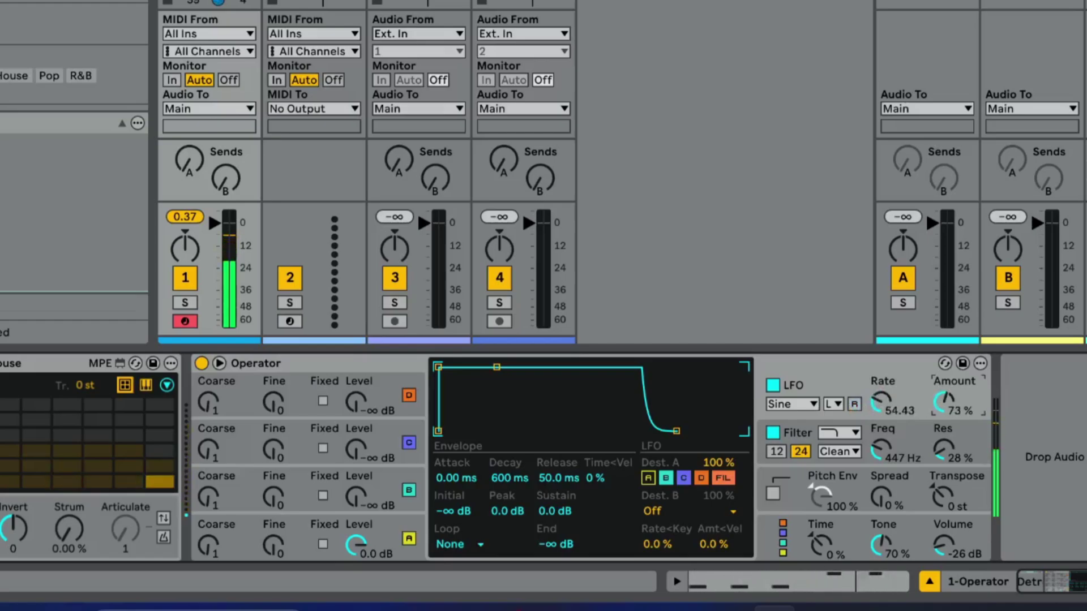
pyautogui.moveTo(885, 445); pyautogui.dragTo(879, 414)
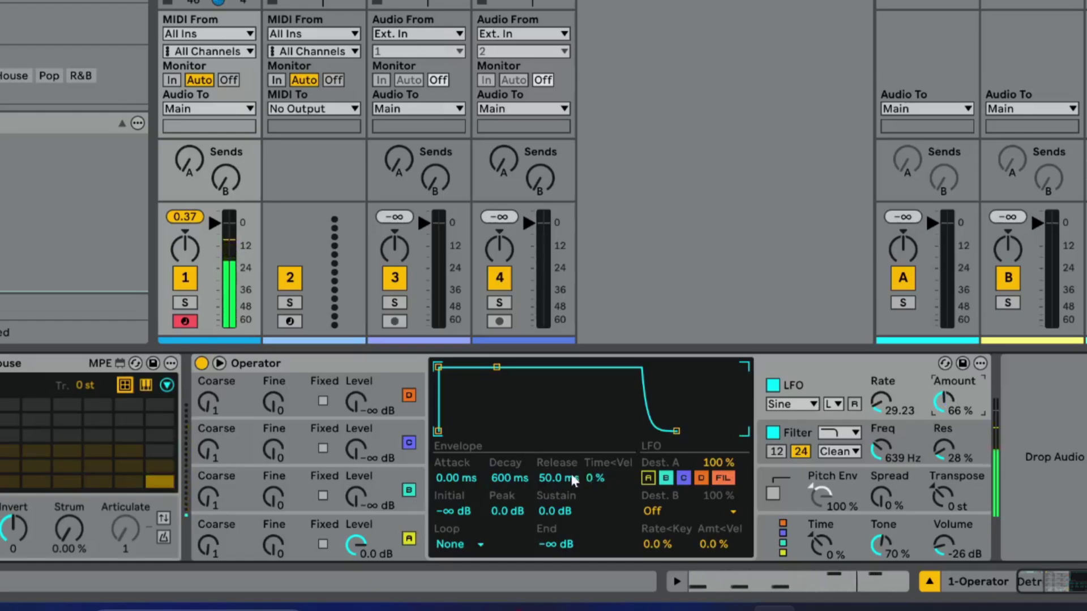
# - Lengthen the LFO envelope's release and set oscillator A's envelope to a 4.55 s release and -3.1 dB sustain
pyautogui.moveTo(573, 480); pyautogui.dragTo(571, 478)
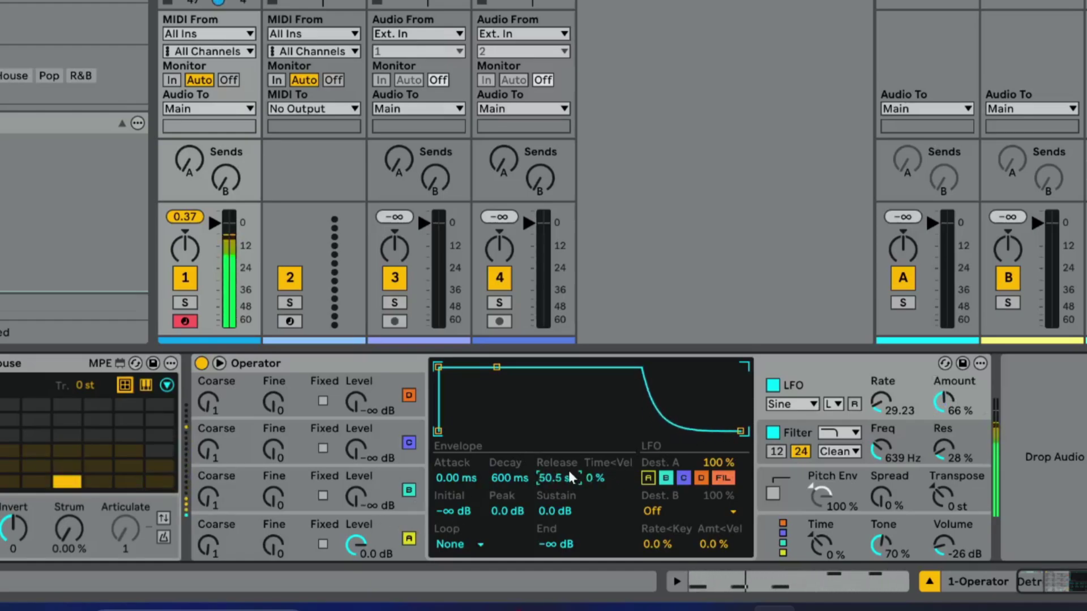
pyautogui.click(377, 548)
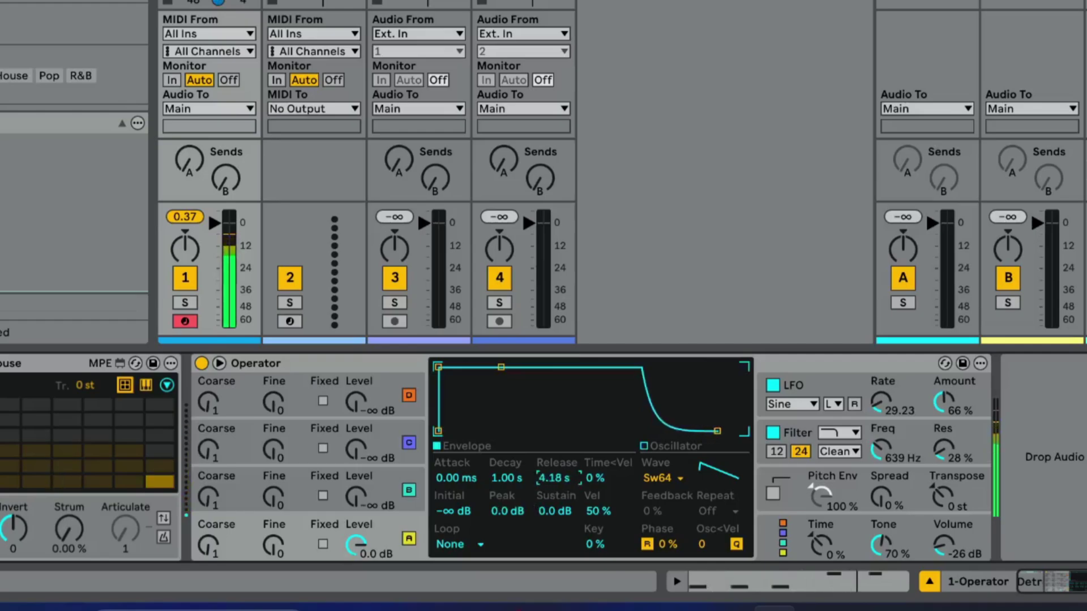
pyautogui.moveTo(558, 516); pyautogui.dragTo(559, 528)
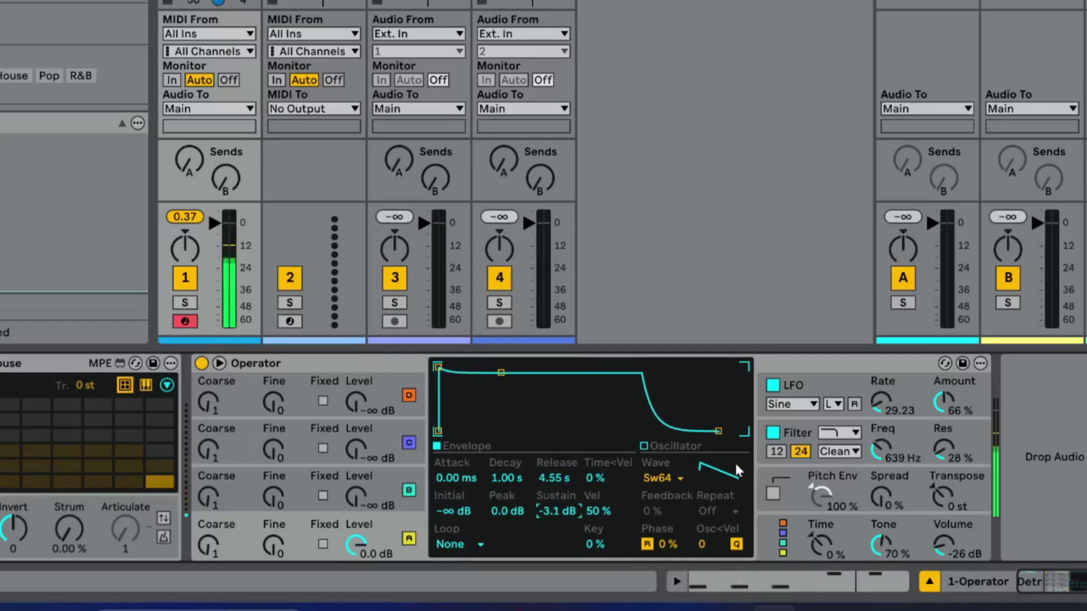
# - Set Operator's filter envelope amount to 24% and filter frequency to 549 Hz, with Transpose at -12 st
pyautogui.click(800, 438)
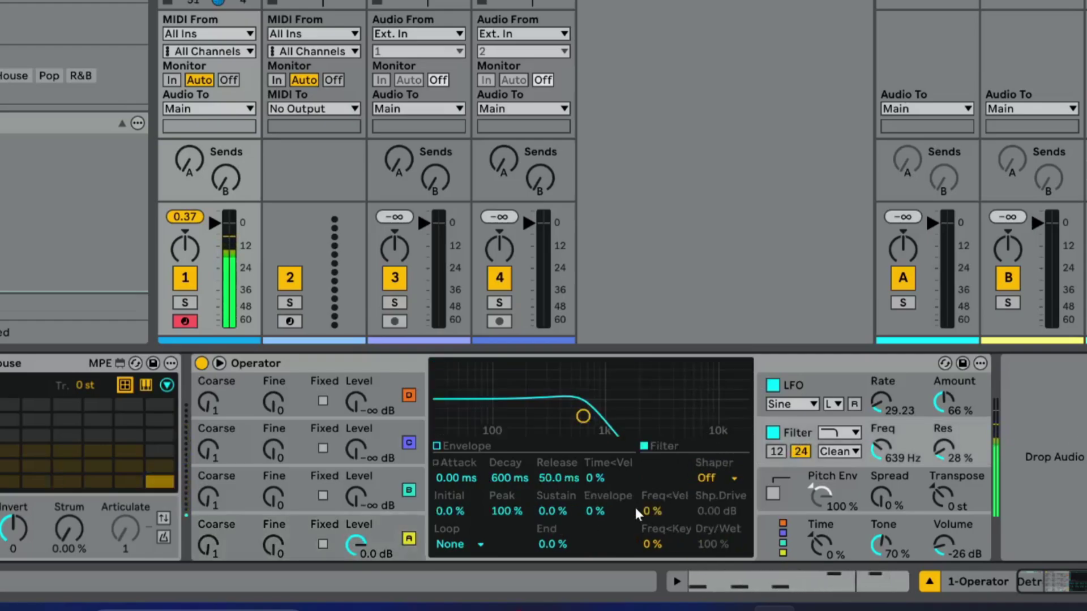
pyautogui.moveTo(604, 512); pyautogui.dragTo(604, 504)
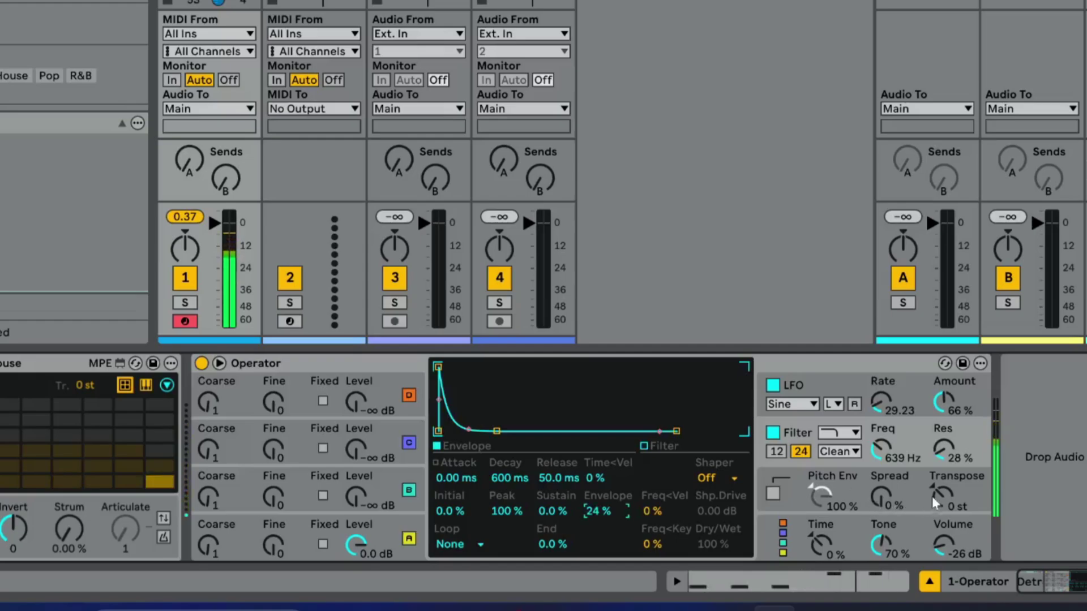
pyautogui.moveTo(941, 499); pyautogui.dragTo(942, 507)
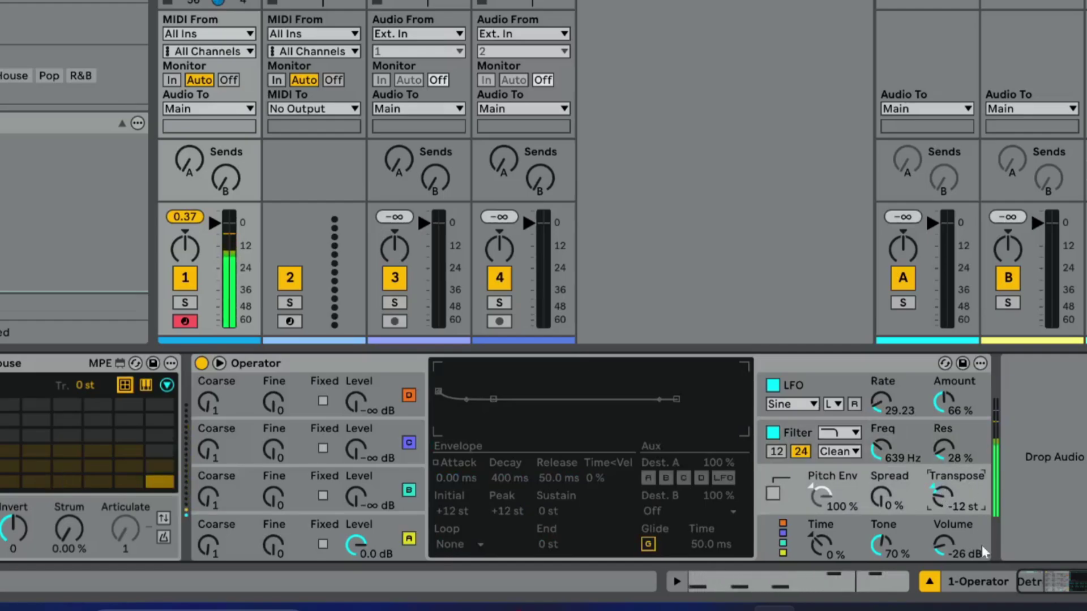
pyautogui.click(879, 450)
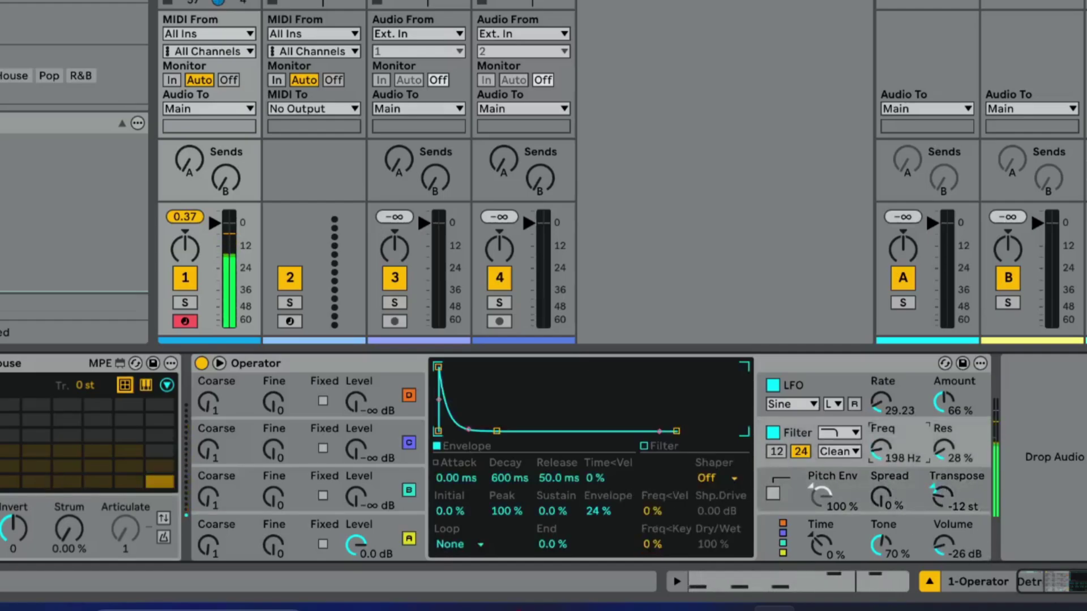
pyautogui.moveTo(879, 450)
pyautogui.mouseDown()
pyautogui.moveTo(885, 461)
pyautogui.moveTo(890, 452)
pyautogui.mouseUp()
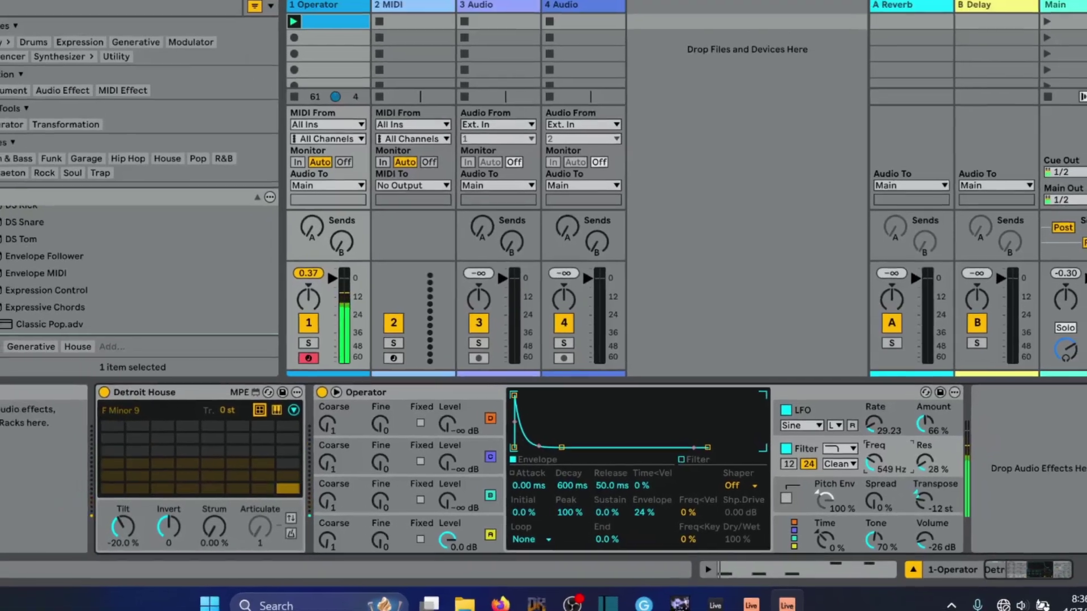
# - Add the Delay audio effect after Operator on the first track
pyautogui.click(34, 190)
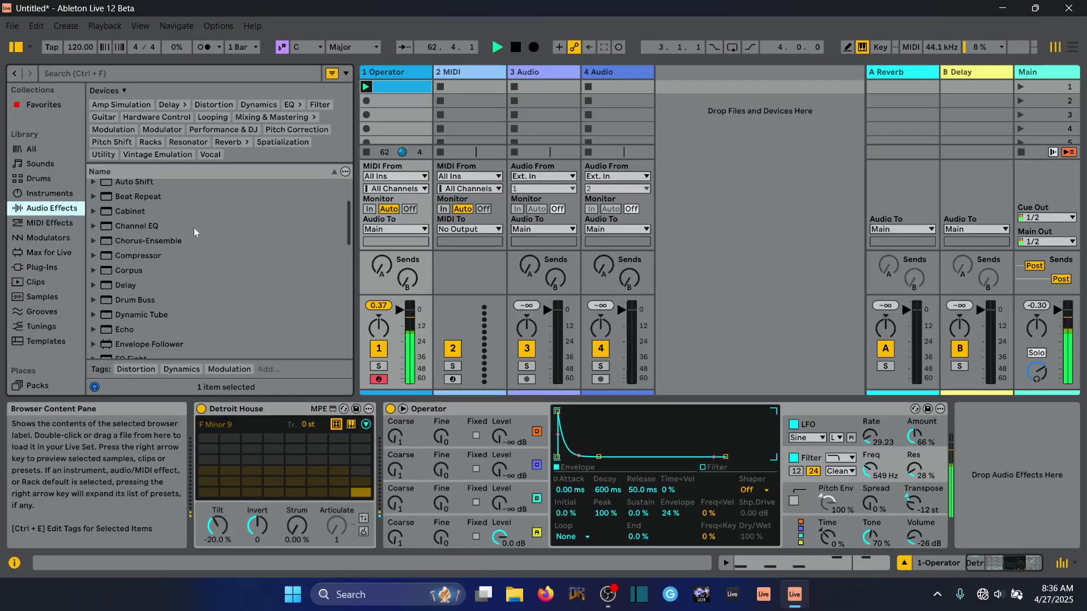
pyautogui.doubleClick(139, 286)
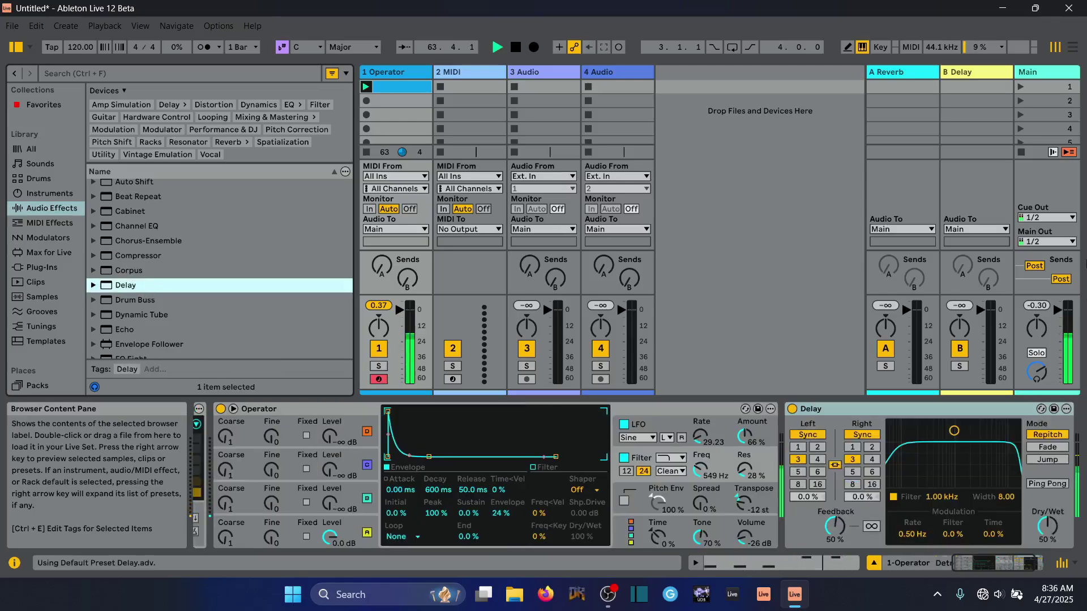
# - Set Delay to 4 sixteenths on both sides, its filter to 1.52 kHz with width 2.85, and dry/wet to 55%
pyautogui.click(1026, 564)
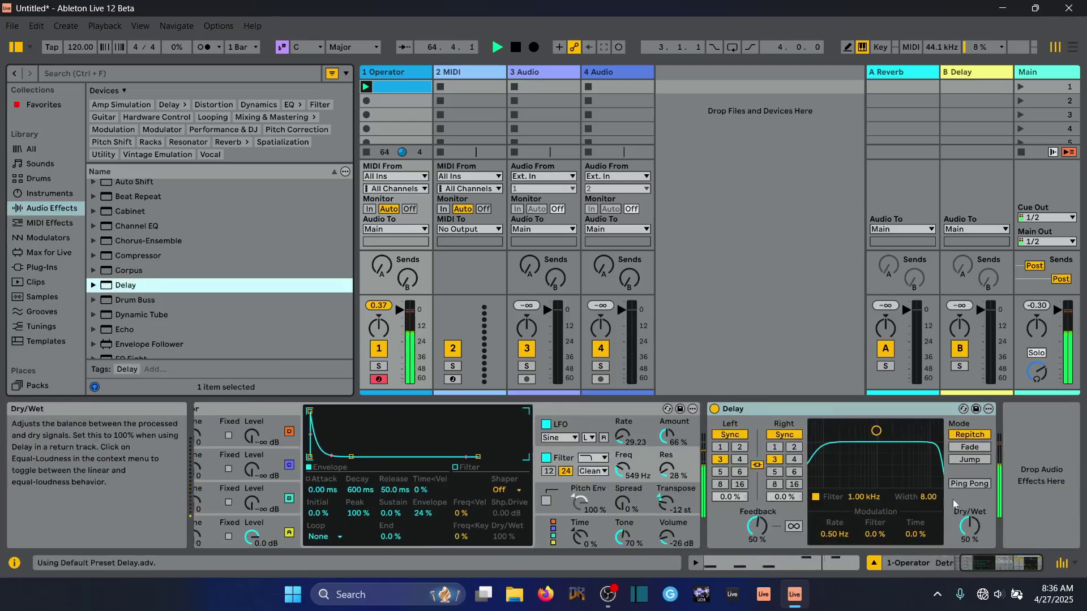
pyautogui.moveTo(876, 431); pyautogui.dragTo(885, 466)
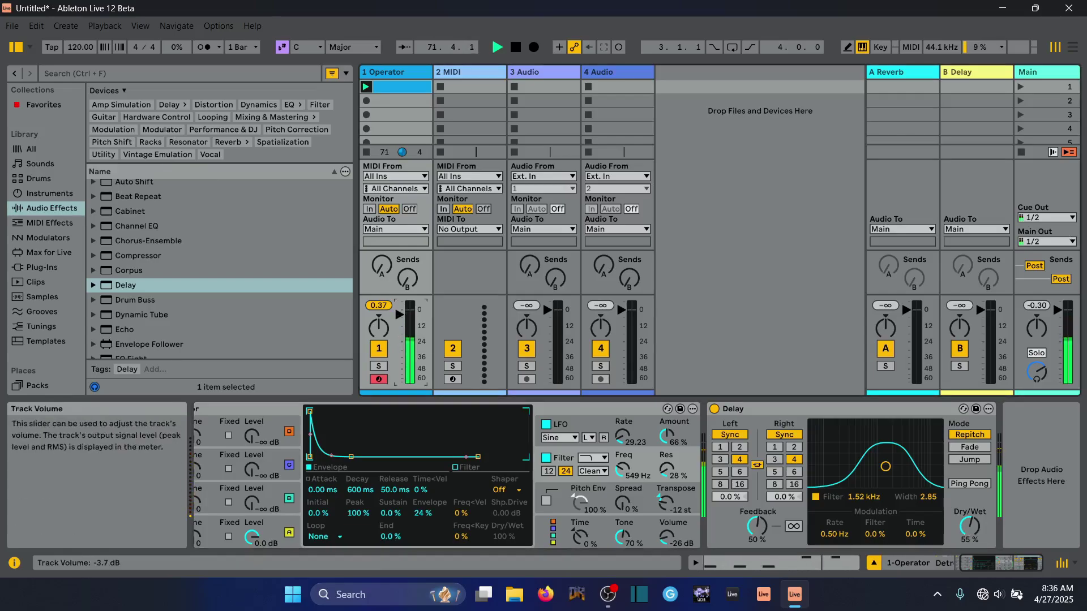
# - Add Auto Filter after Delay and switch its filter type to band-pass
pyautogui.scroll(3, 230, 202)
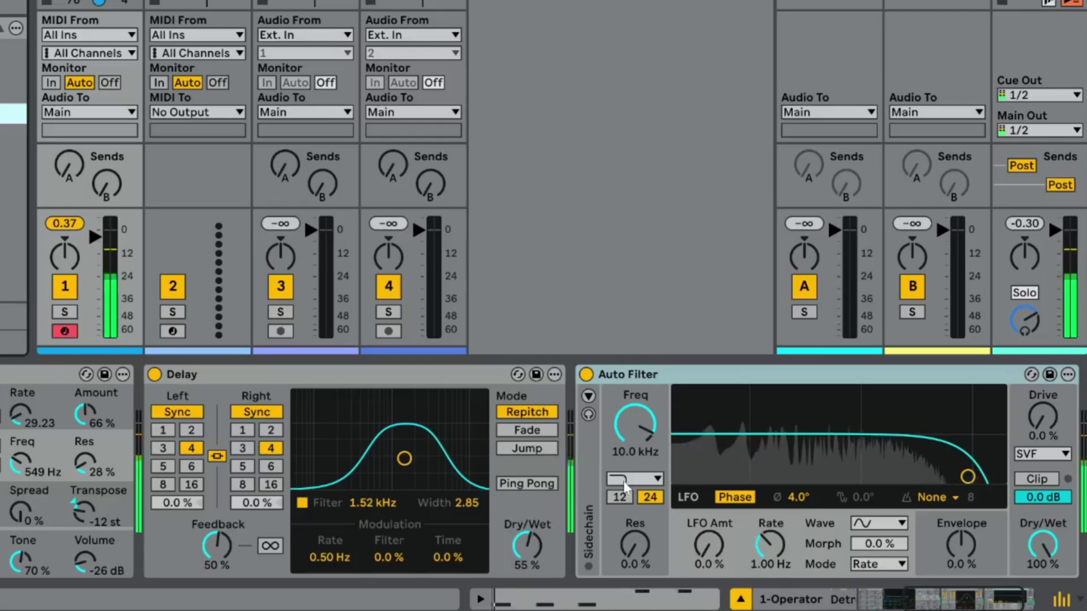
pyautogui.click(671, 479)
pyautogui.click(623, 338)
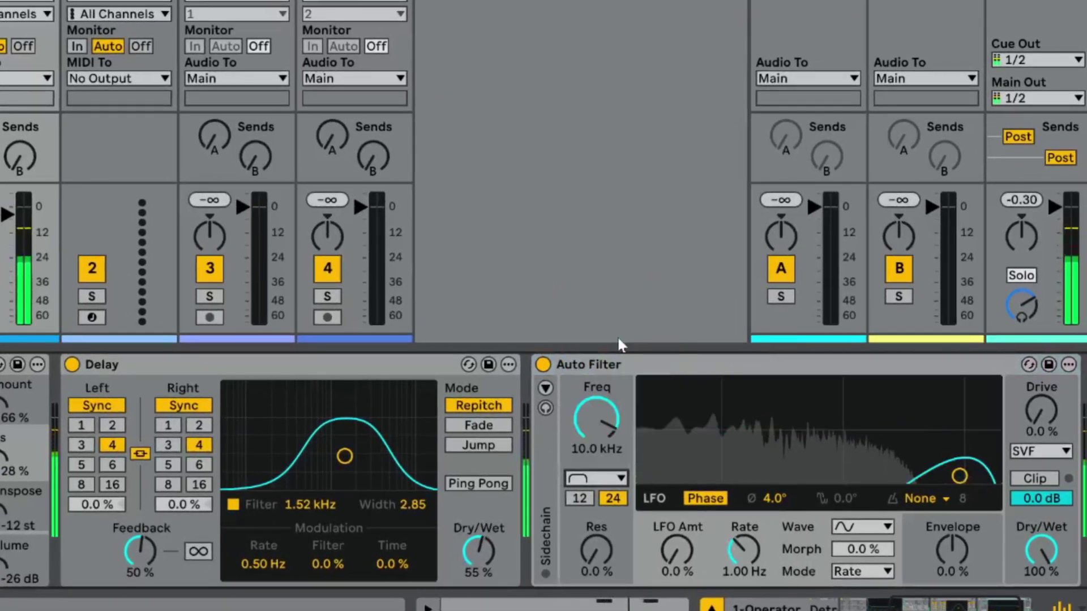
# - Set Auto Filter's frequency to 706 Hz, resonance to 23%, drive to 26% and output to -5.9 dB
pyautogui.moveTo(959, 476); pyautogui.dragTo(824, 456)
pyautogui.moveTo(1042, 413); pyautogui.dragTo(1042, 376)
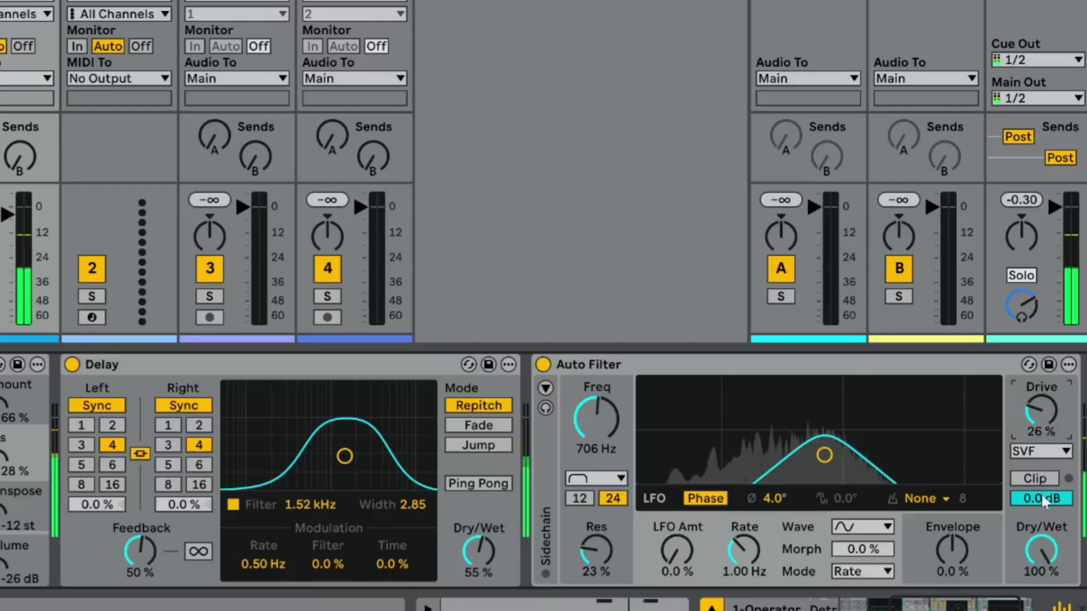
pyautogui.moveTo(1026, 506); pyautogui.dragTo(1027, 533)
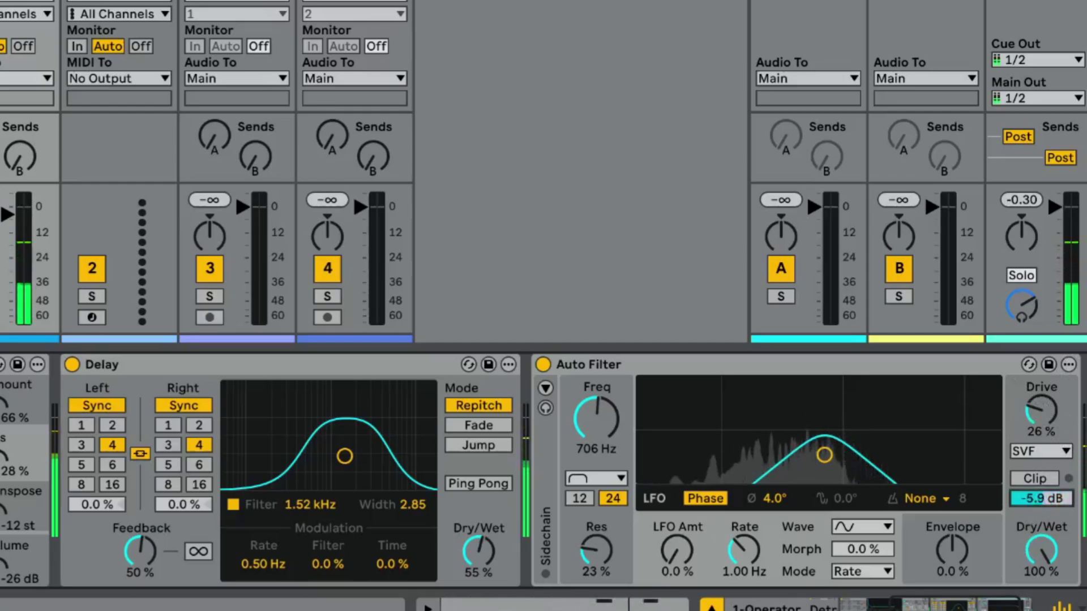
# - Set Auto Filter's drive to 23%, change its circuit to DFM and enable Clip
pyautogui.moveTo(1017, 415); pyautogui.dragTo(1017, 407)
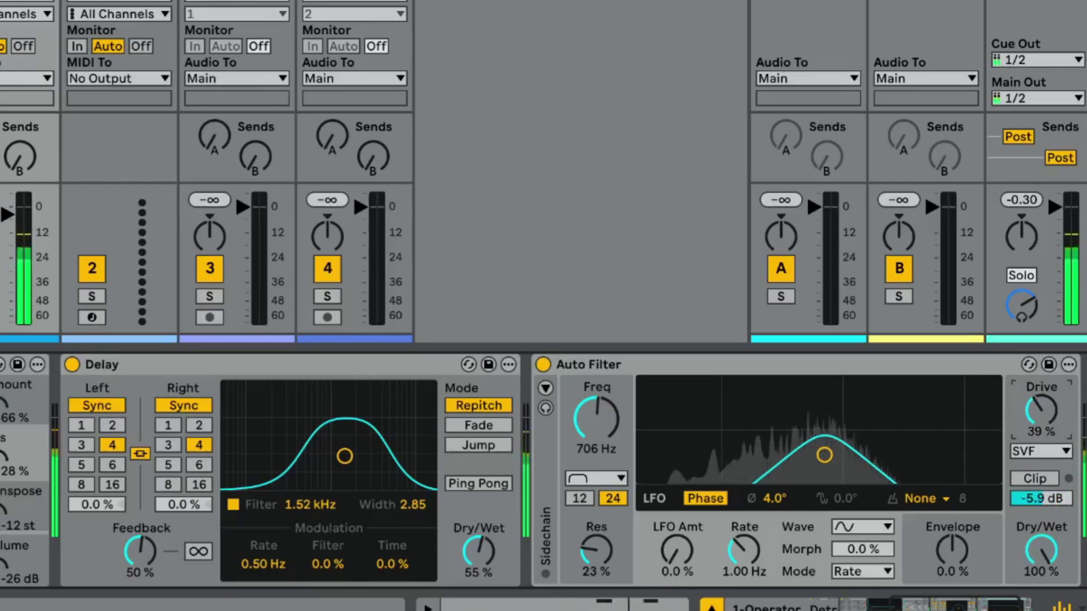
pyautogui.click(1042, 456)
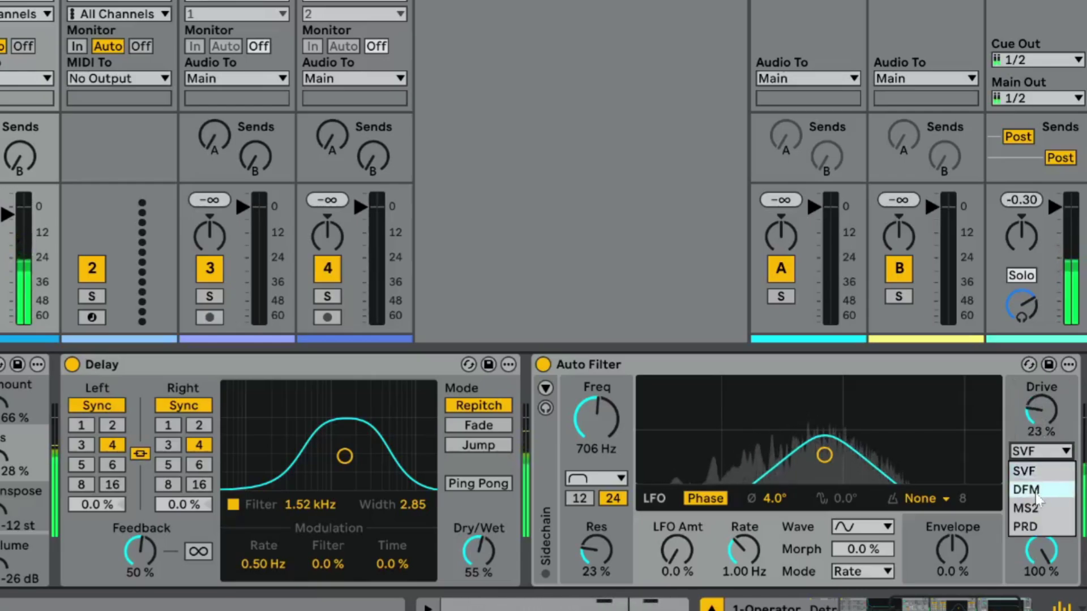
pyautogui.click(1044, 488)
pyautogui.click(1041, 481)
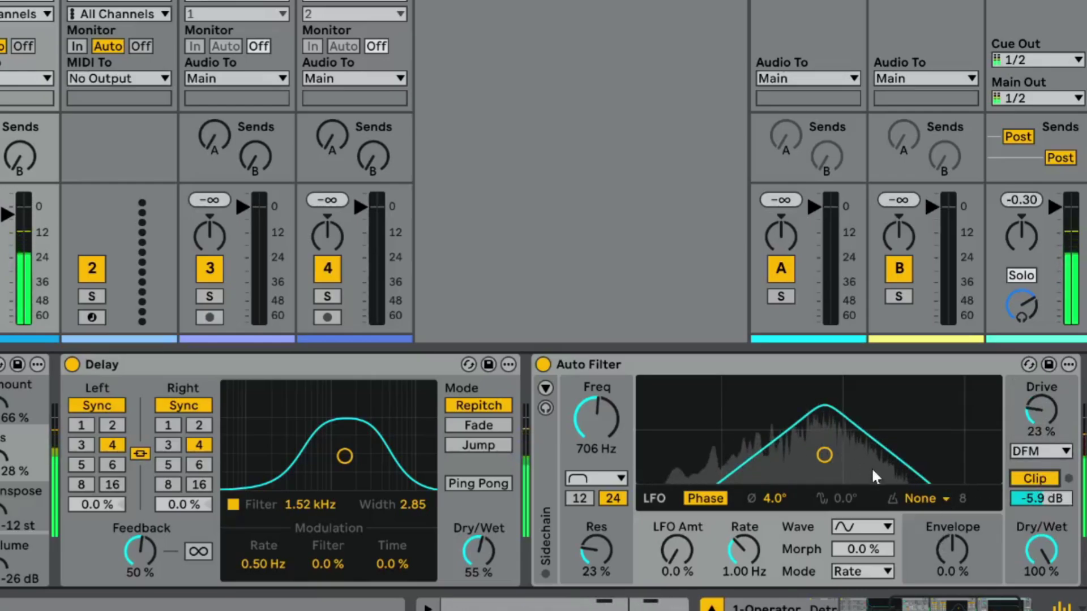
# - Lower Auto Filter's frequency to 466 Hz, resonance to 4.0% and dry/wet to 67%
pyautogui.moveTo(814, 451); pyautogui.dragTo(802, 472)
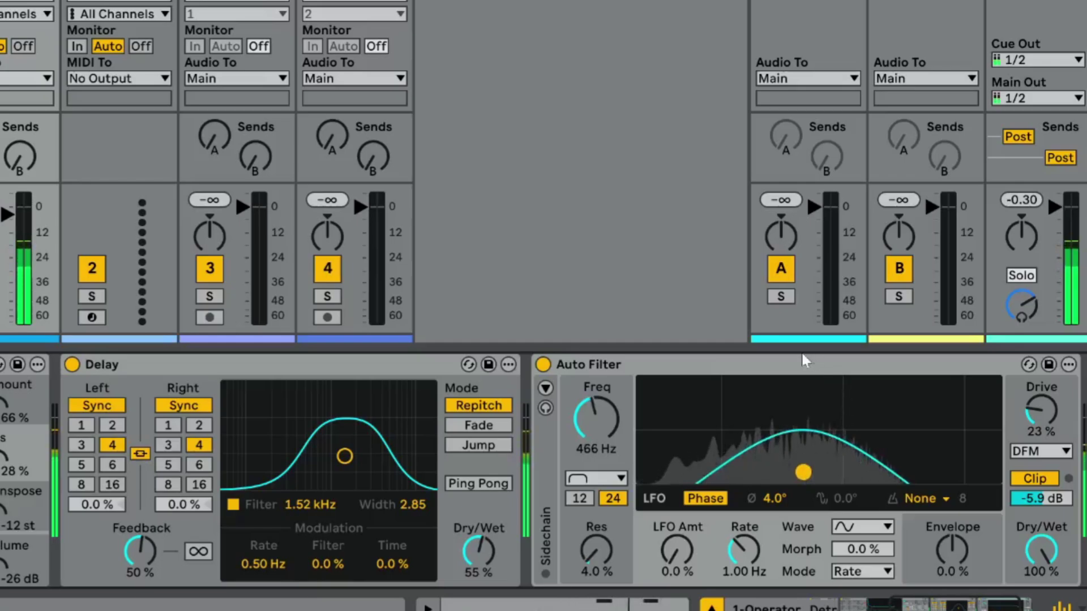
pyautogui.moveTo(1039, 549); pyautogui.dragTo(1039, 566)
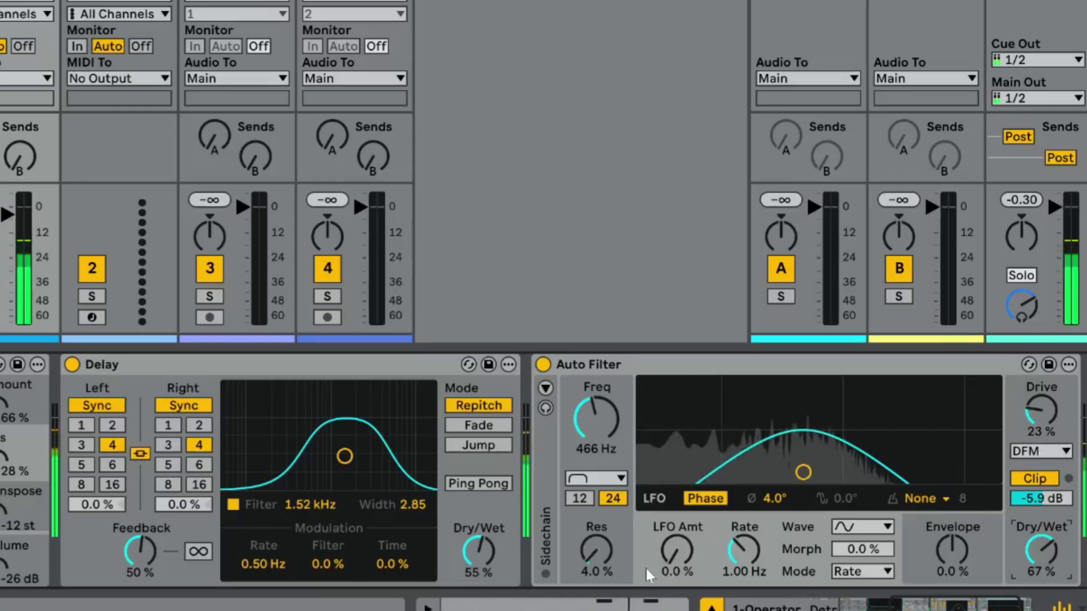
# - Set Auto Filter's LFO amount to 16%, rate to 0.18 Hz and phase to 42°
pyautogui.moveTo(677, 569); pyautogui.dragTo(677, 552)
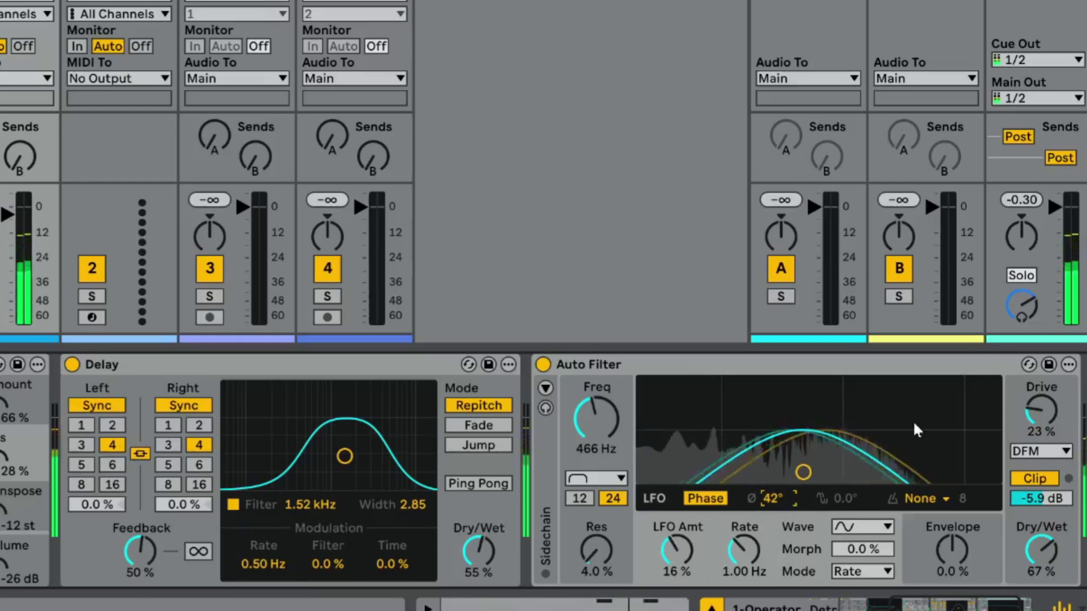
pyautogui.moveTo(738, 568); pyautogui.dragTo(739, 594)
pyautogui.moveTo(743, 552); pyautogui.dragTo(744, 547)
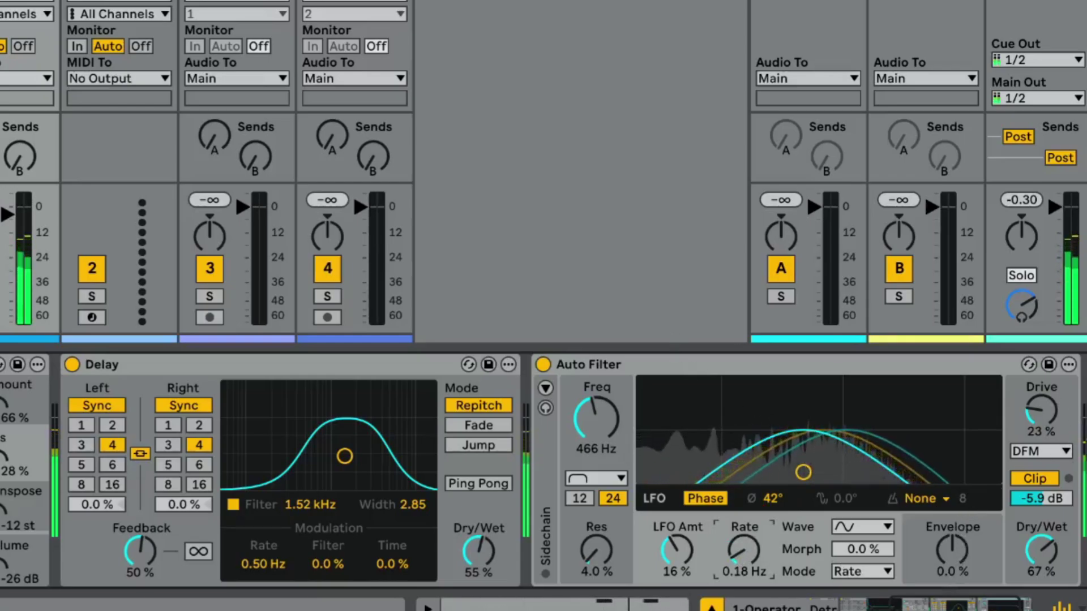
# - Add Reverb after Auto Filter and turn off its input Hi Cut and diffusion High filters
pyautogui.moveTo(1009, 601); pyautogui.dragTo(1020, 598)
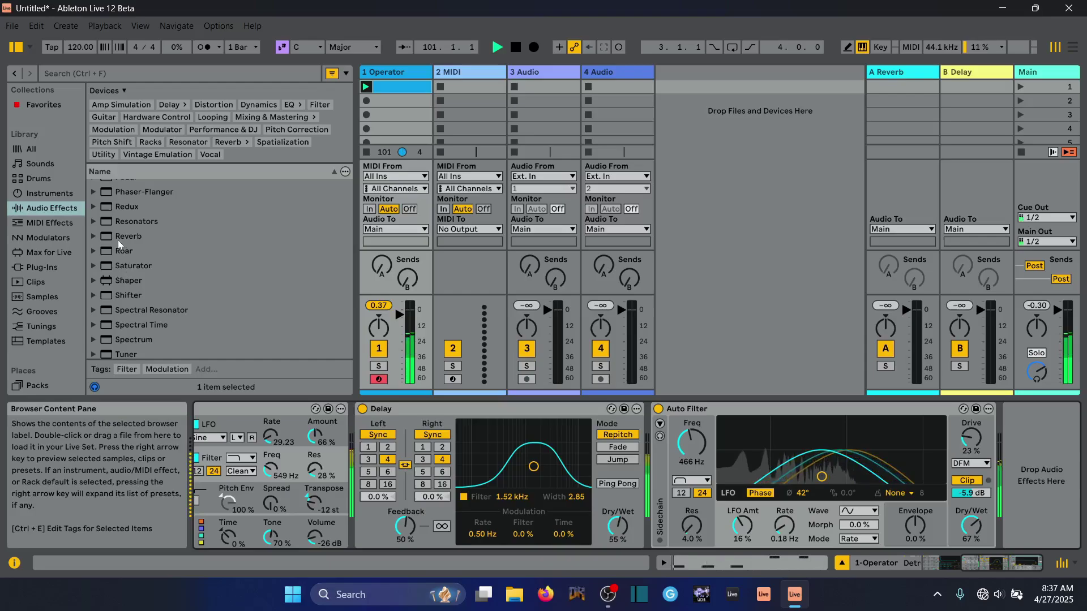
pyautogui.doubleClick(119, 237)
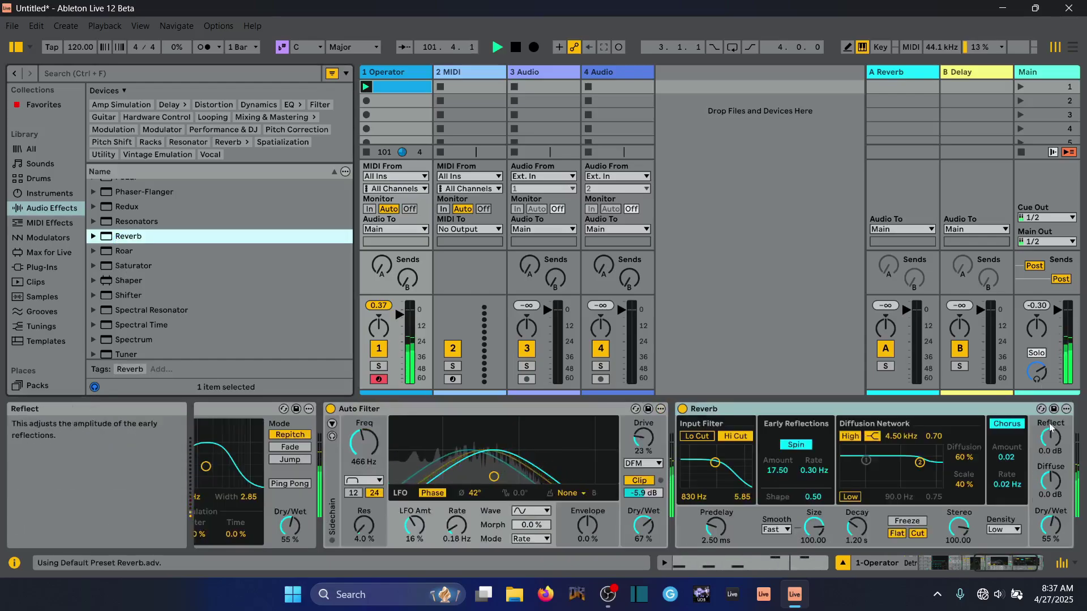
pyautogui.click(743, 437)
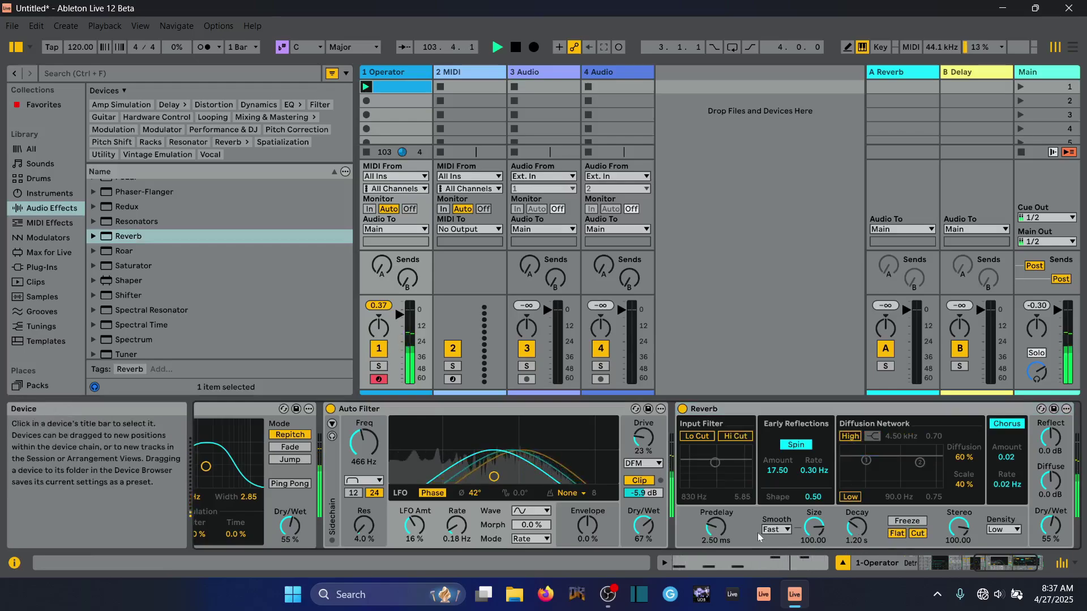
# - Replace the Reverb's default settings with the Large Hall preset
pyautogui.click(1040, 409)
pyautogui.scroll(-8, 230, 243)
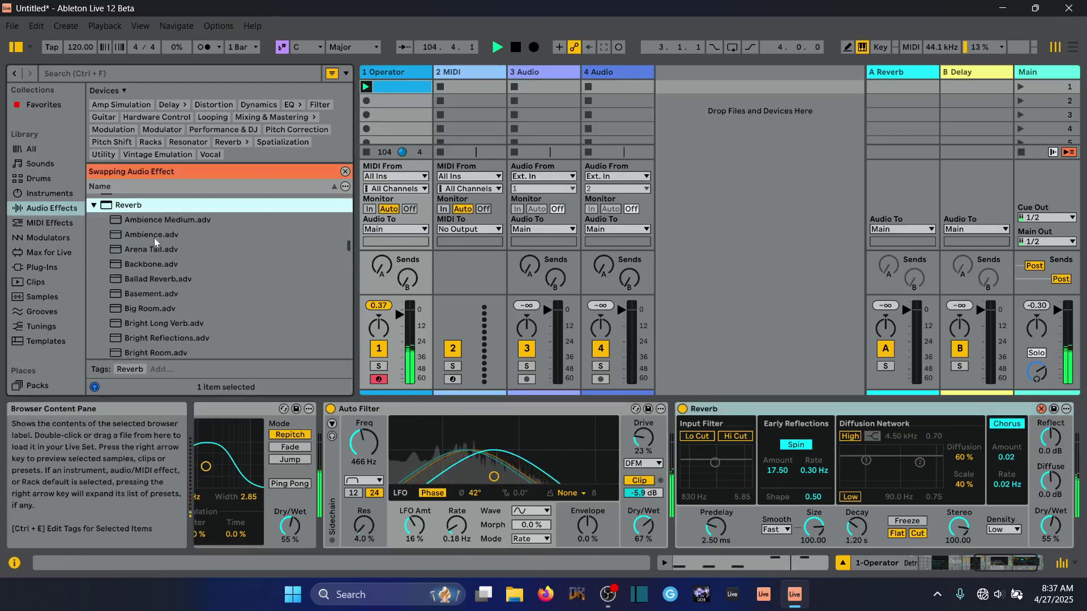
pyautogui.scroll(-4, 167, 254)
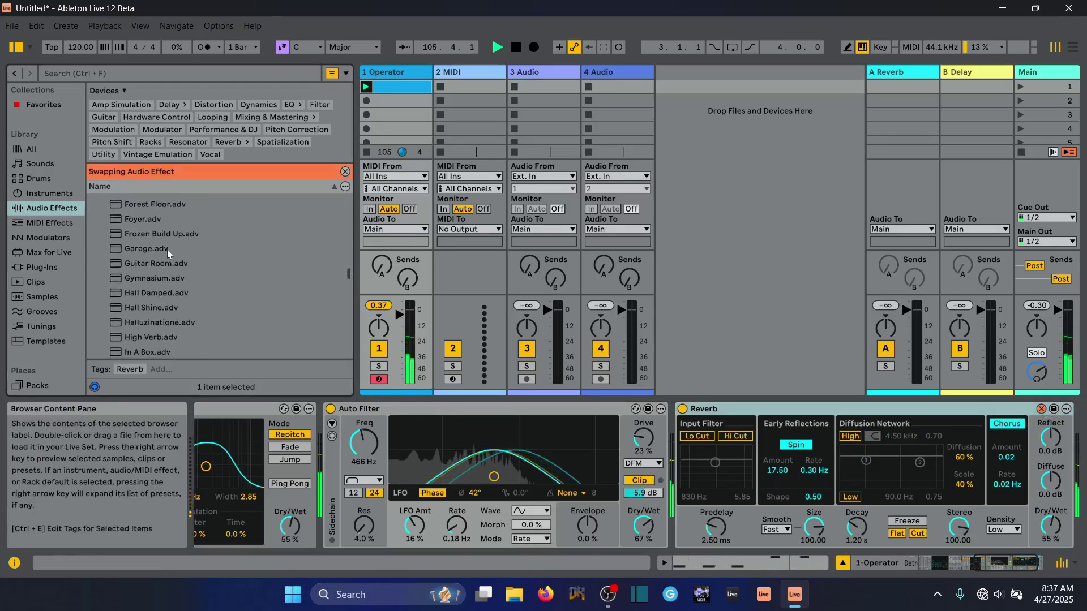
pyautogui.click(174, 318)
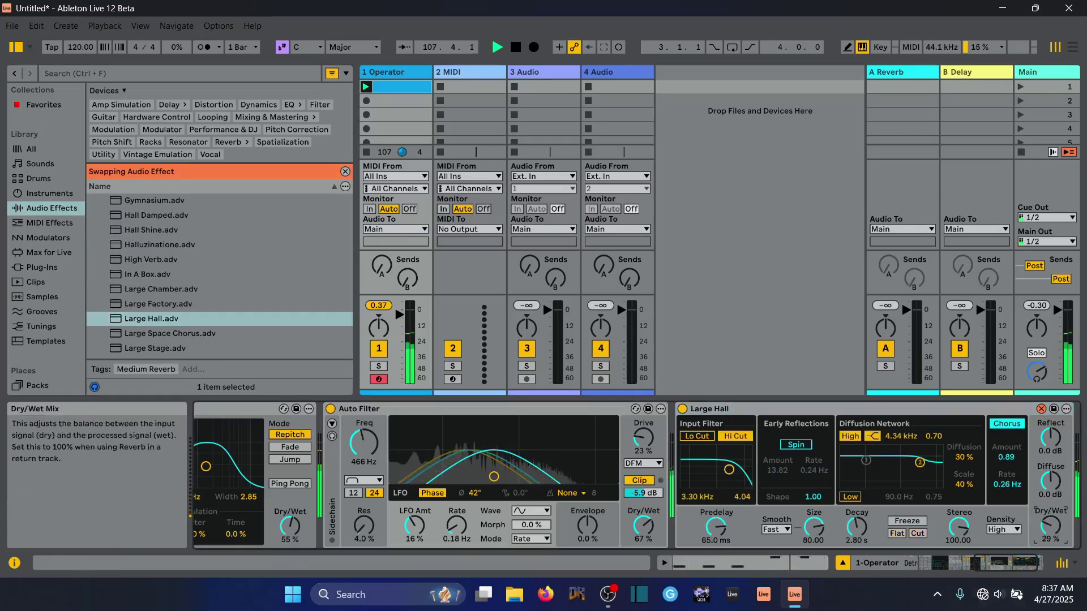
# - Set Large Hall's dry/wet to 28%, disable Hi Cut and the diffusion High filter, and enable Lo Cut at 522 Hz
pyautogui.moveTo(1051, 526); pyautogui.dragTo(1051, 528)
pyautogui.click(738, 437)
pyautogui.click(851, 438)
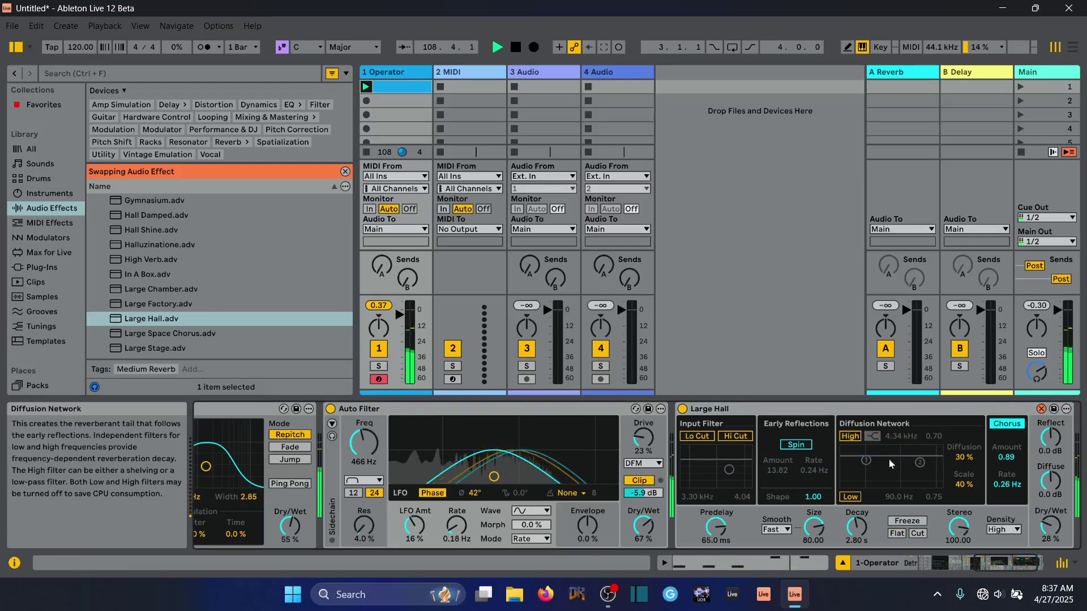
pyautogui.click(697, 437)
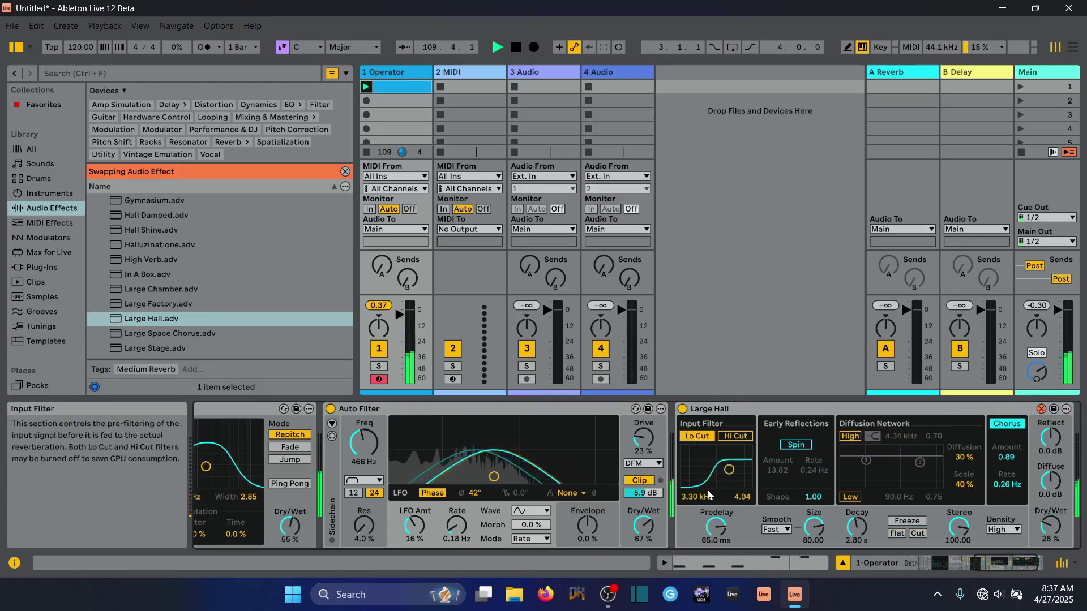
pyautogui.moveTo(708, 495); pyautogui.dragTo(708, 512)
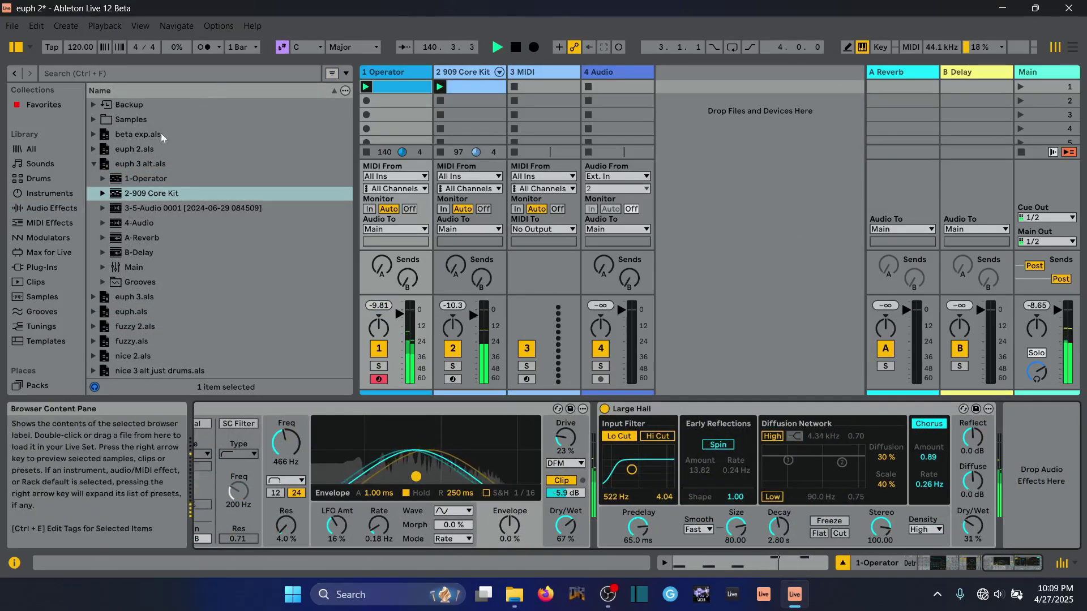
# - Add the Roar audio effect after the Large Hall reverb on the Operator track
pyautogui.click(59, 208)
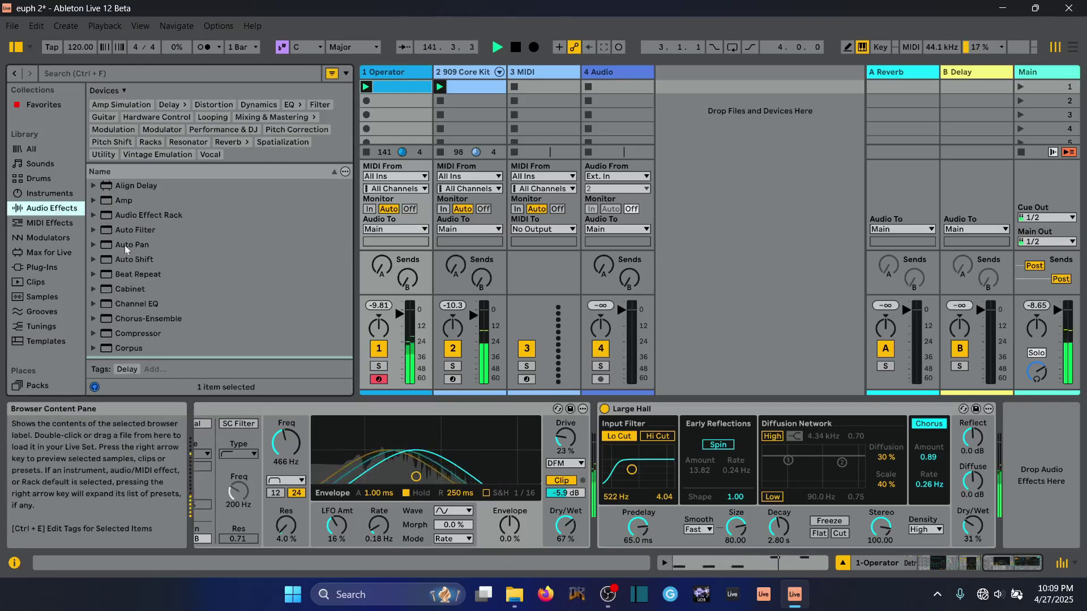
pyautogui.scroll(-6, 151, 255)
pyautogui.scroll(-4, 150, 255)
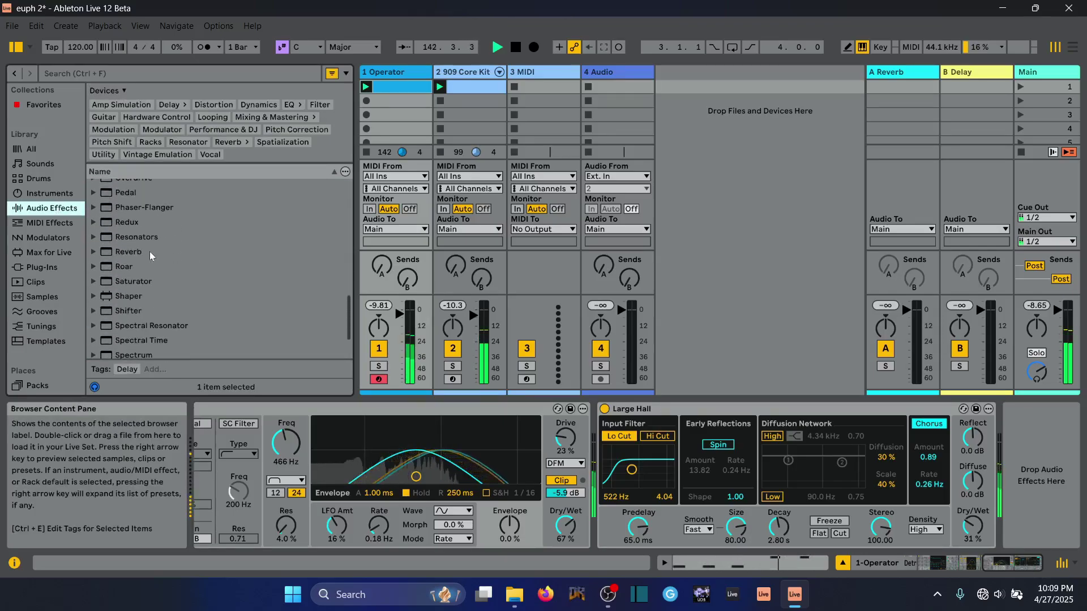
pyautogui.click(124, 267)
pyautogui.doubleClick(124, 266)
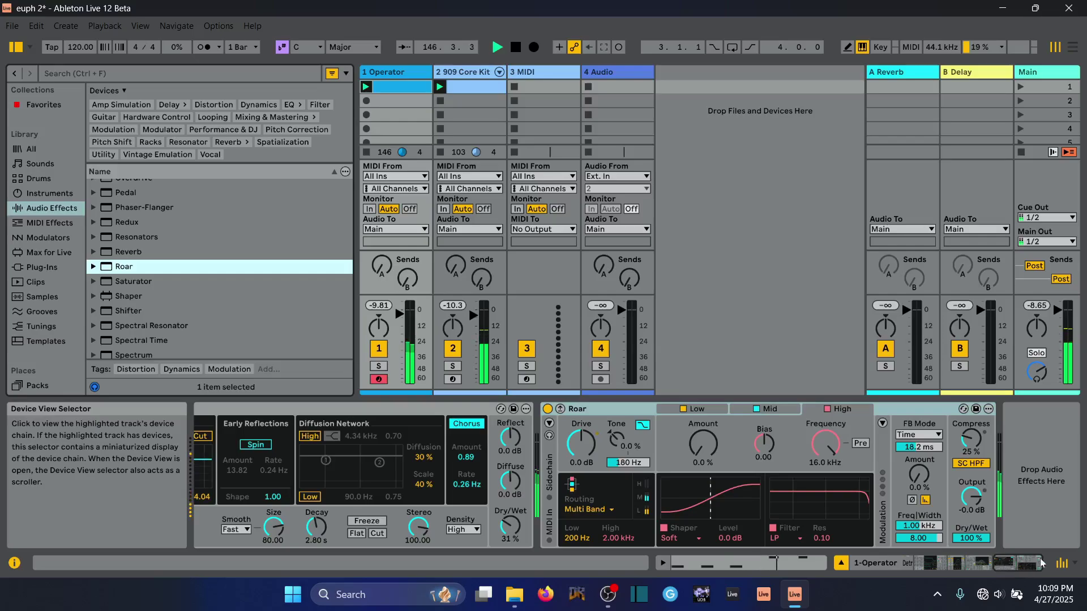
pyautogui.click(588, 510)
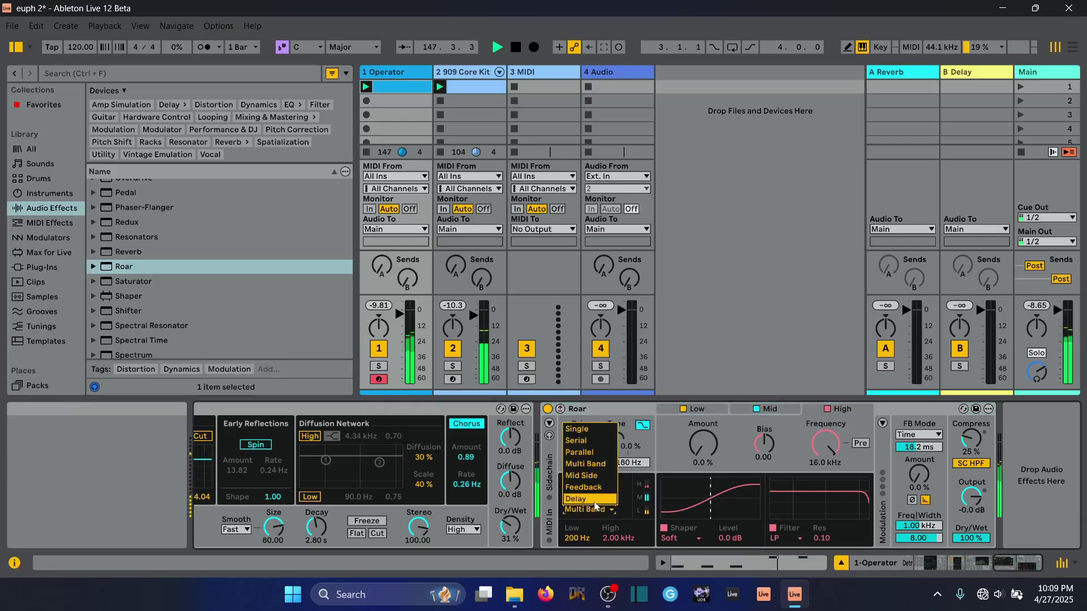
pyautogui.click(583, 414)
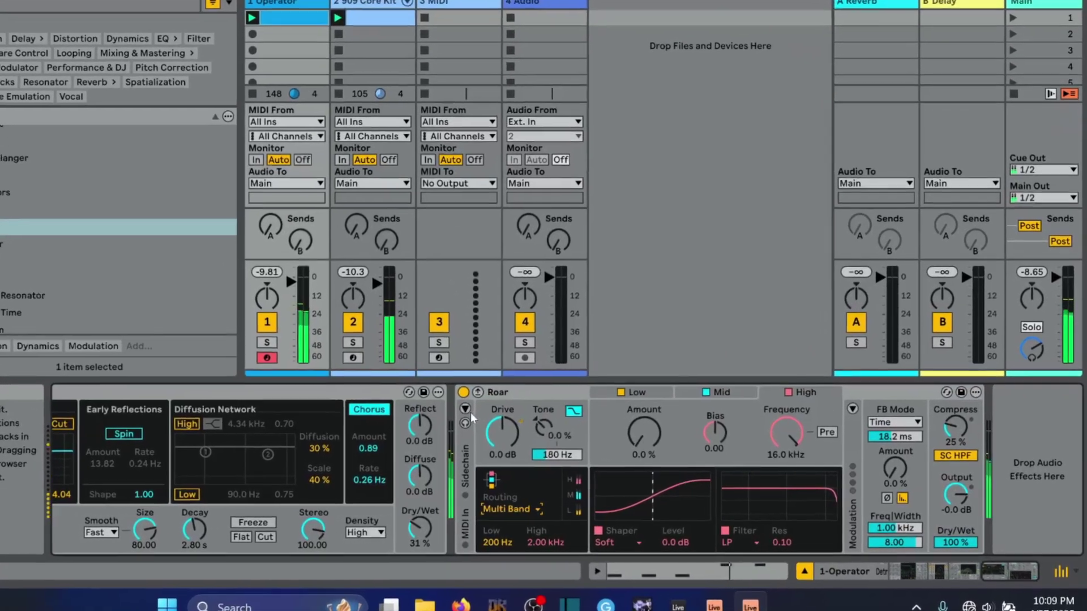
# - Enable Roar's external sidechain with 2-909 Core Kit as the source
pyautogui.click(549, 424)
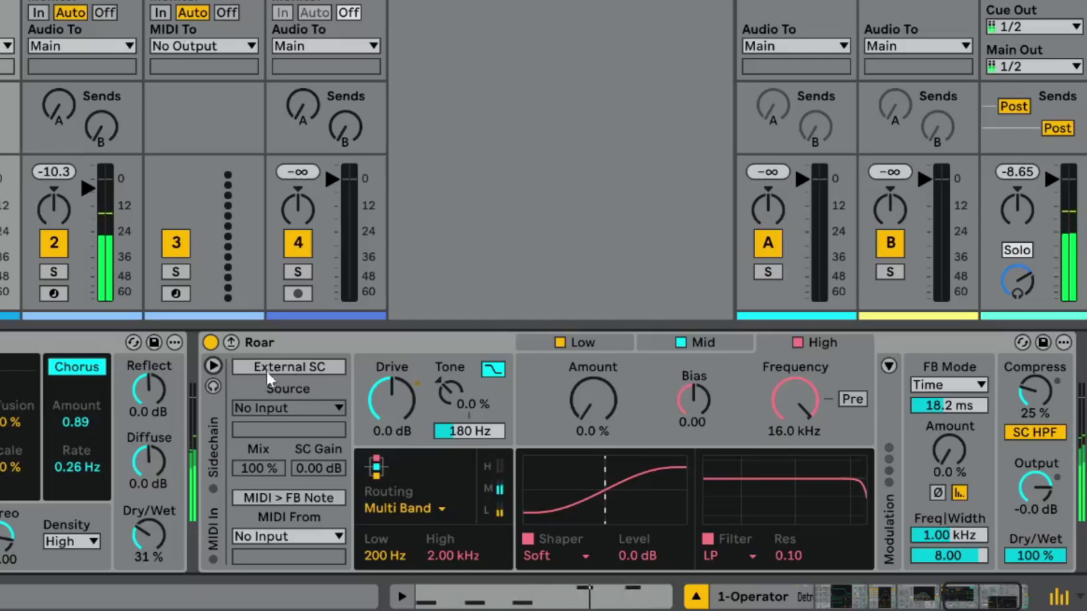
pyautogui.click(282, 367)
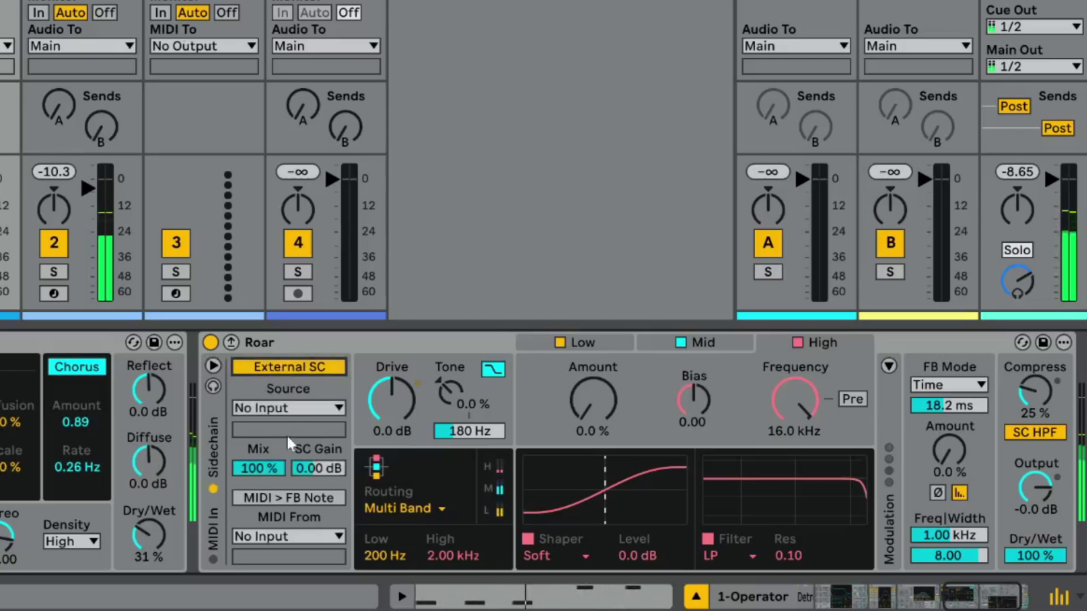
pyautogui.click(271, 408)
pyautogui.click(279, 452)
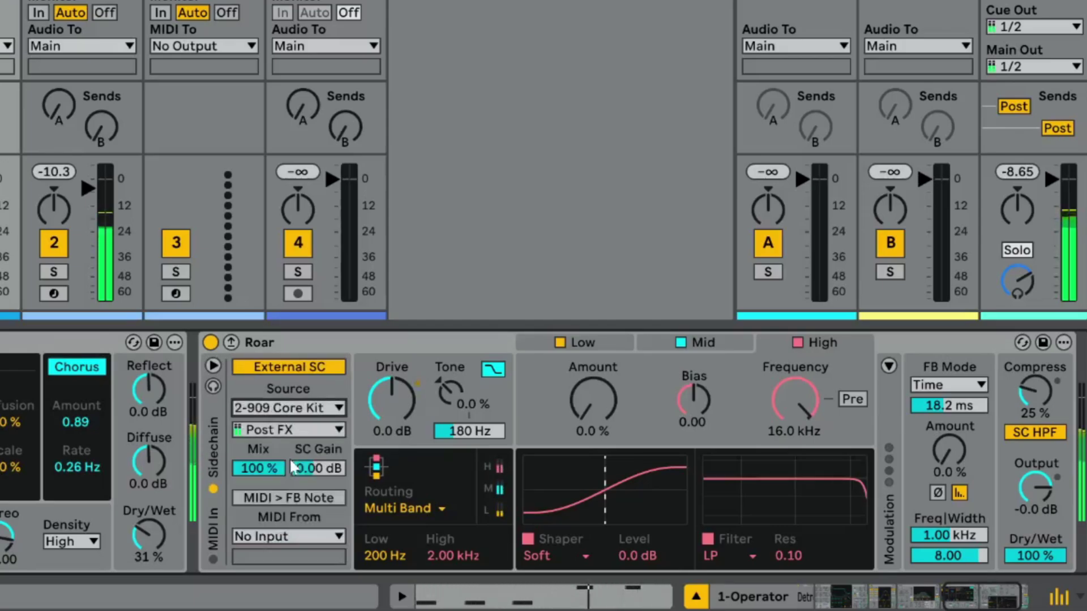
# - Change Roar's routing to Single
pyautogui.click(994, 601)
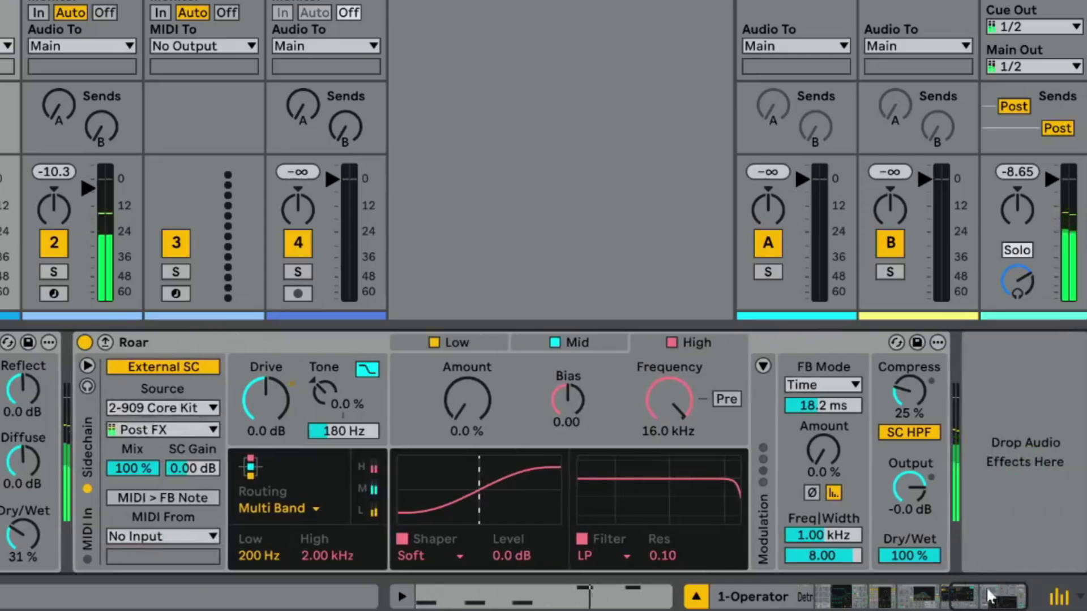
pyautogui.click(275, 508)
pyautogui.click(284, 376)
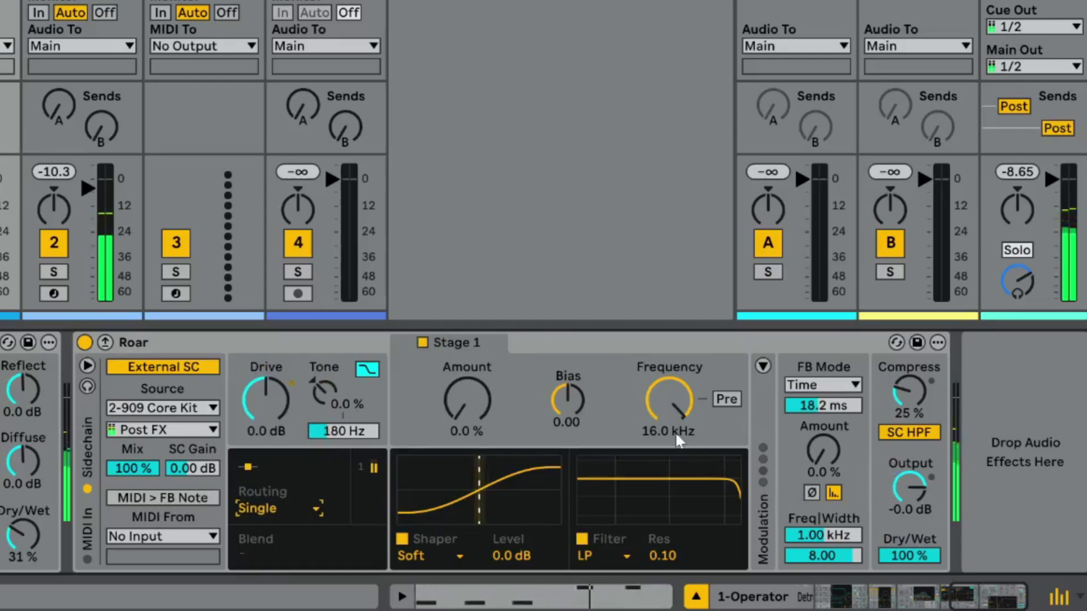
# - Set Roar's Stage 1 amount to 72% and its output to -16 dB, and reset Tone to 0.0%
pyautogui.moveTo(917, 497); pyautogui.dragTo(917, 538)
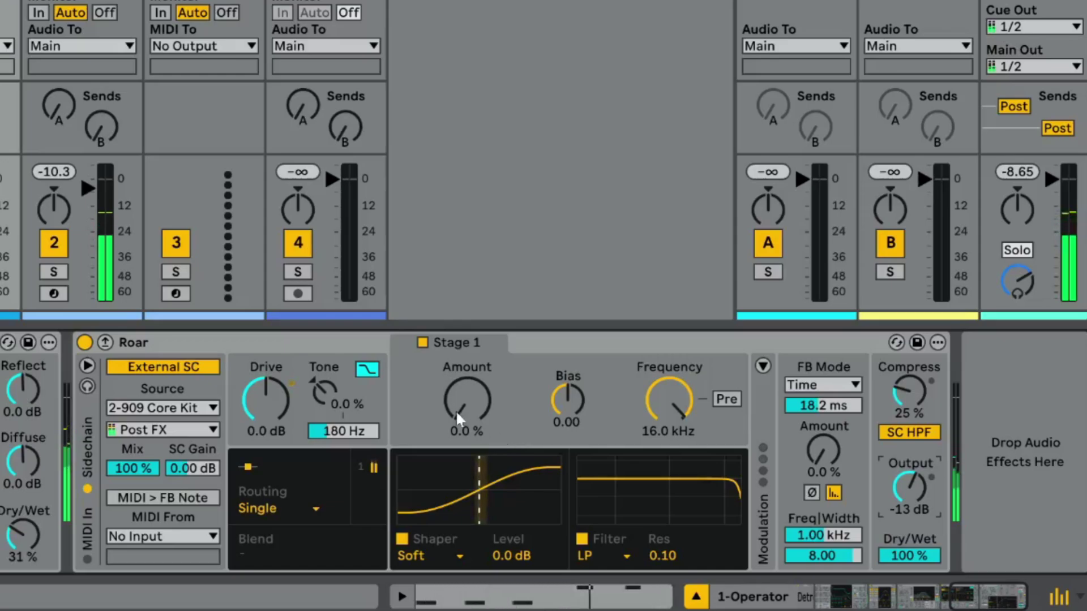
pyautogui.moveTo(459, 419); pyautogui.dragTo(458, 365)
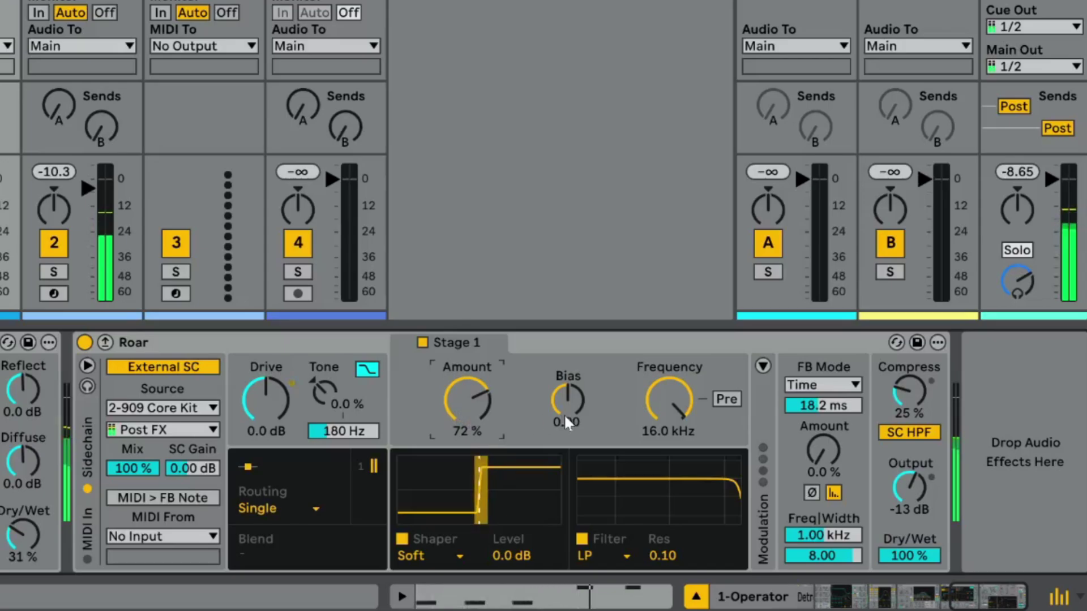
pyautogui.moveTo(909, 487); pyautogui.dragTo(908, 497)
pyautogui.moveTo(324, 391)
pyautogui.mouseDown()
pyautogui.moveTo(324, 369)
pyautogui.moveTo(323, 400)
pyautogui.mouseUp()
pyautogui.press('Delete')
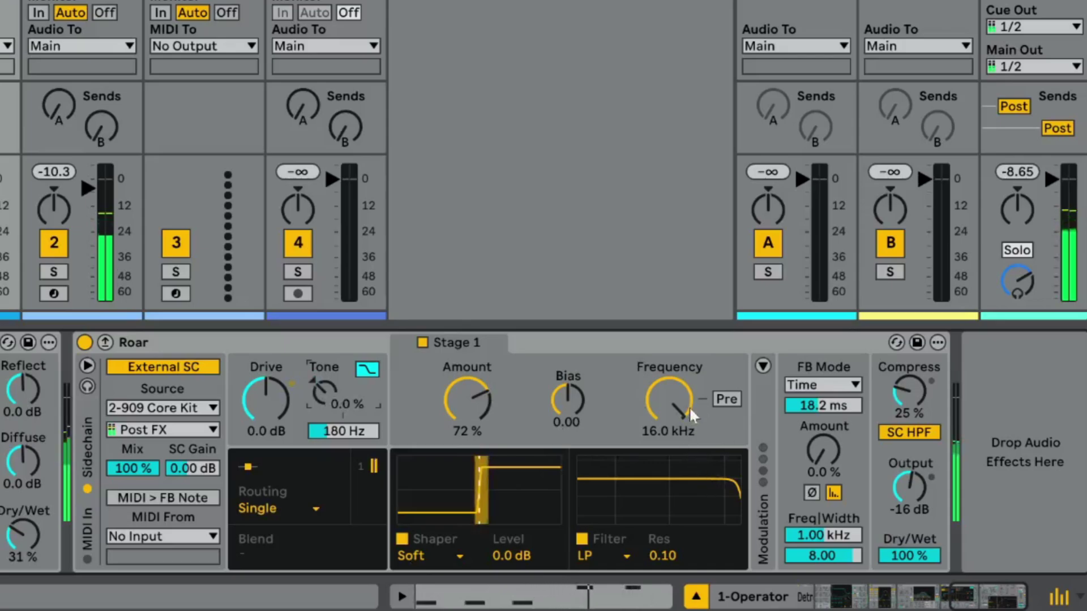
# - Set Roar's Stage 1 low-pass filter frequency to 809 Hz and place the filter before the shaper
pyautogui.click(670, 424)
pyautogui.moveTo(670, 423); pyautogui.dragTo(698, 416)
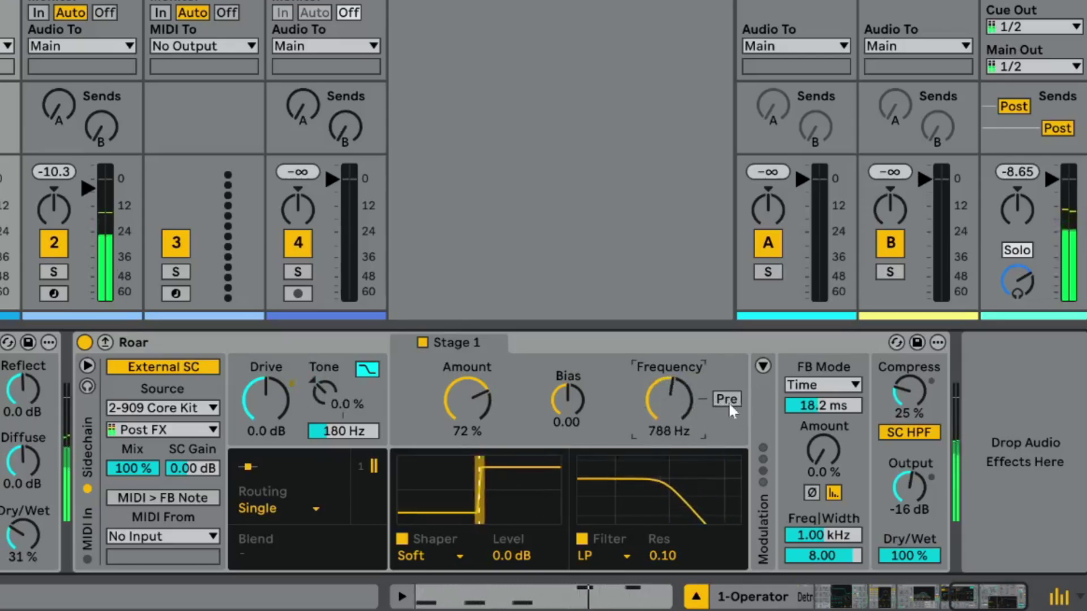
pyautogui.click(728, 402)
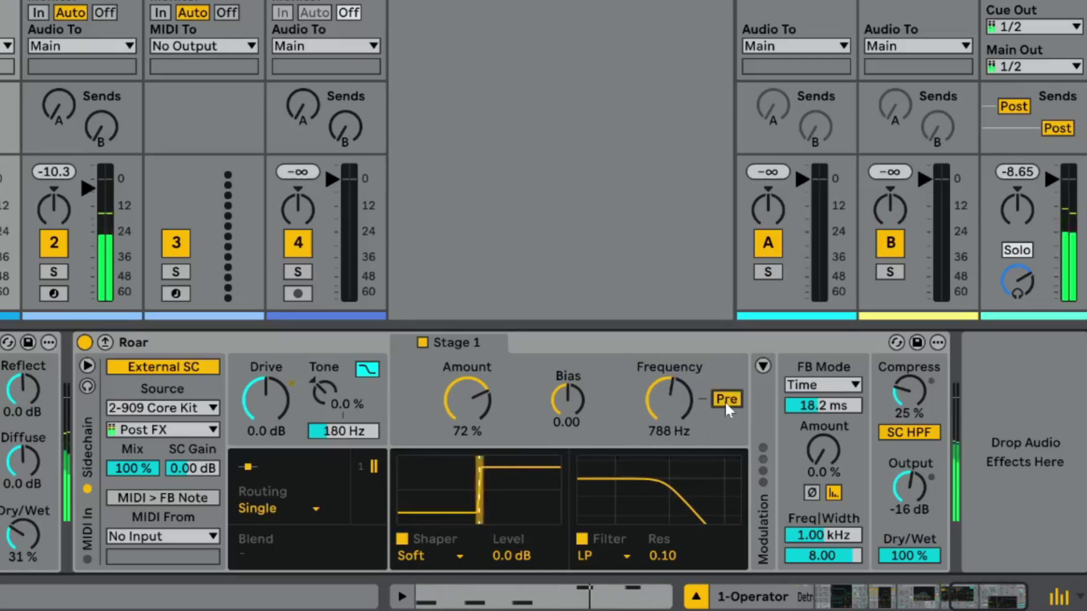
pyautogui.moveTo(670, 400)
pyautogui.mouseDown()
pyautogui.moveTo(670, 340)
pyautogui.moveTo(670, 424)
pyautogui.moveTo(670, 398)
pyautogui.mouseUp()
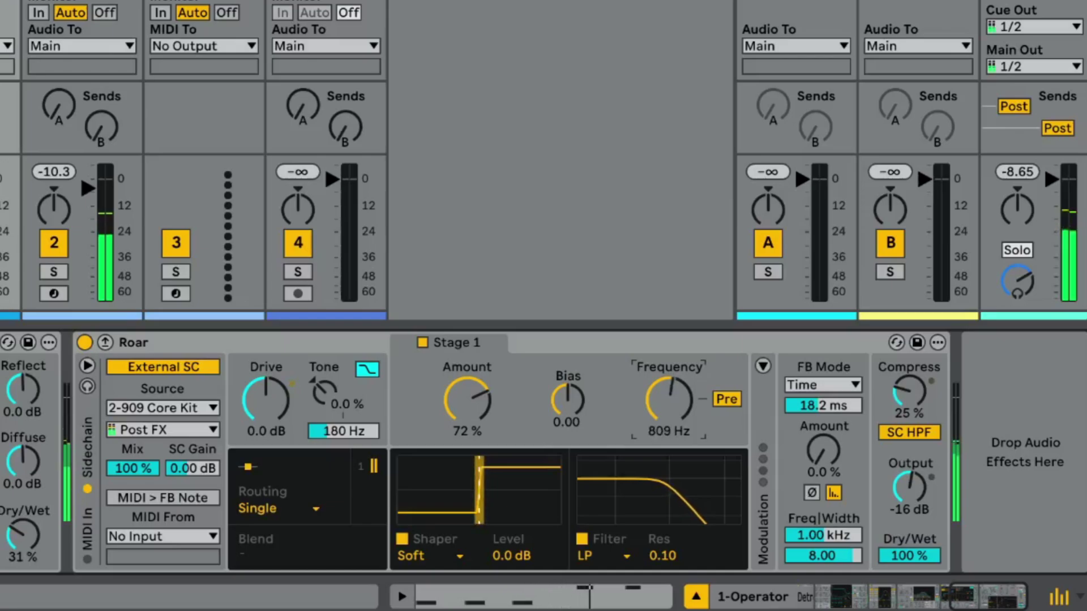
# - Expand Roar's modulation section and assign Env to the Stage 1 filter frequency in the matrix with an amount of -86
pyautogui.click(763, 367)
pyautogui.click(1015, 378)
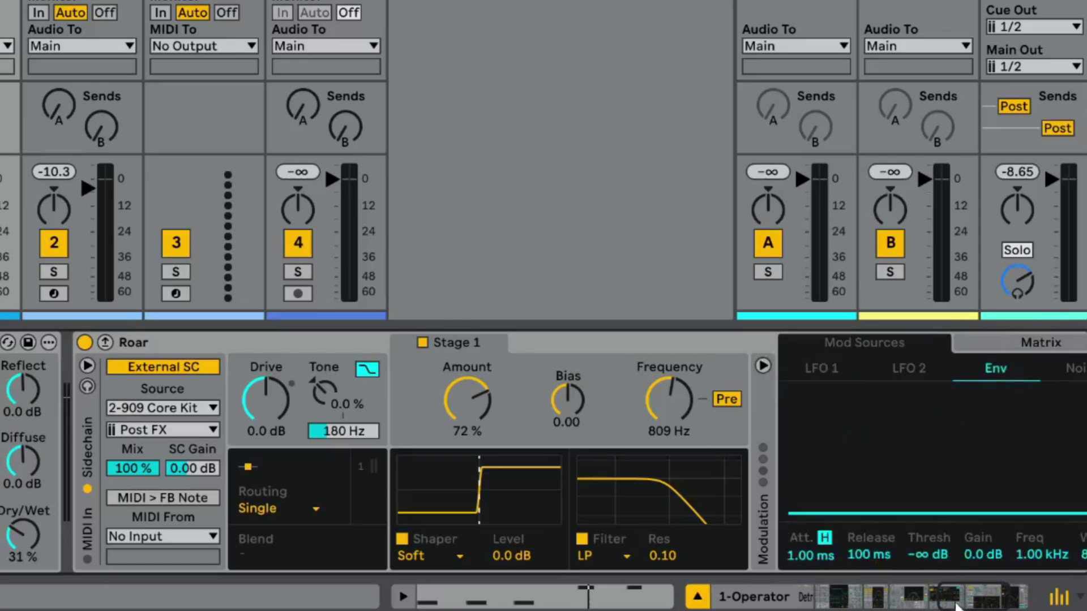
pyautogui.moveTo(963, 605); pyautogui.dragTo(980, 603)
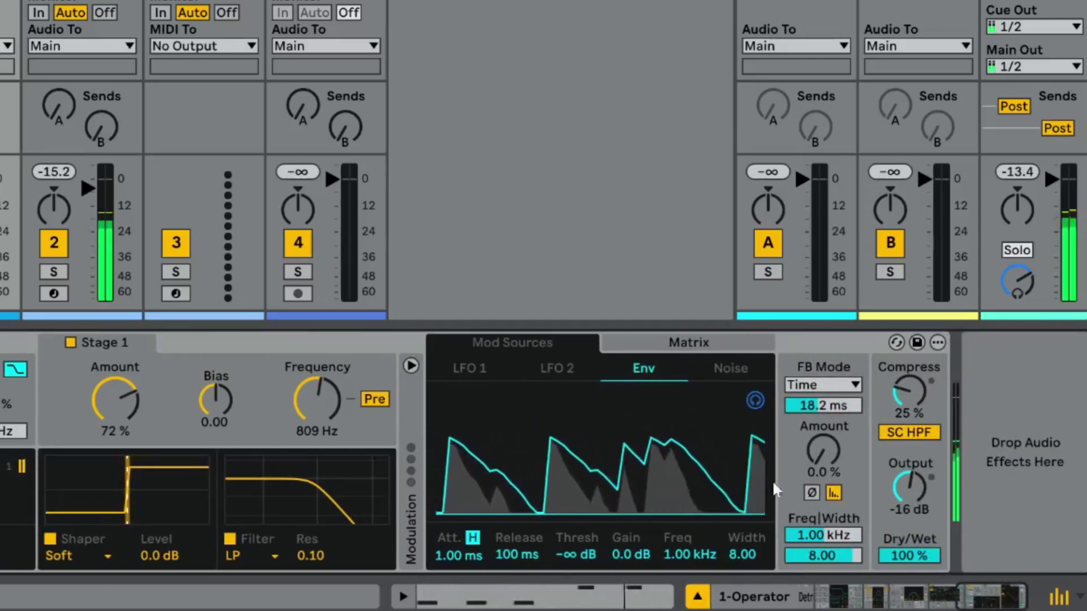
pyautogui.click(665, 343)
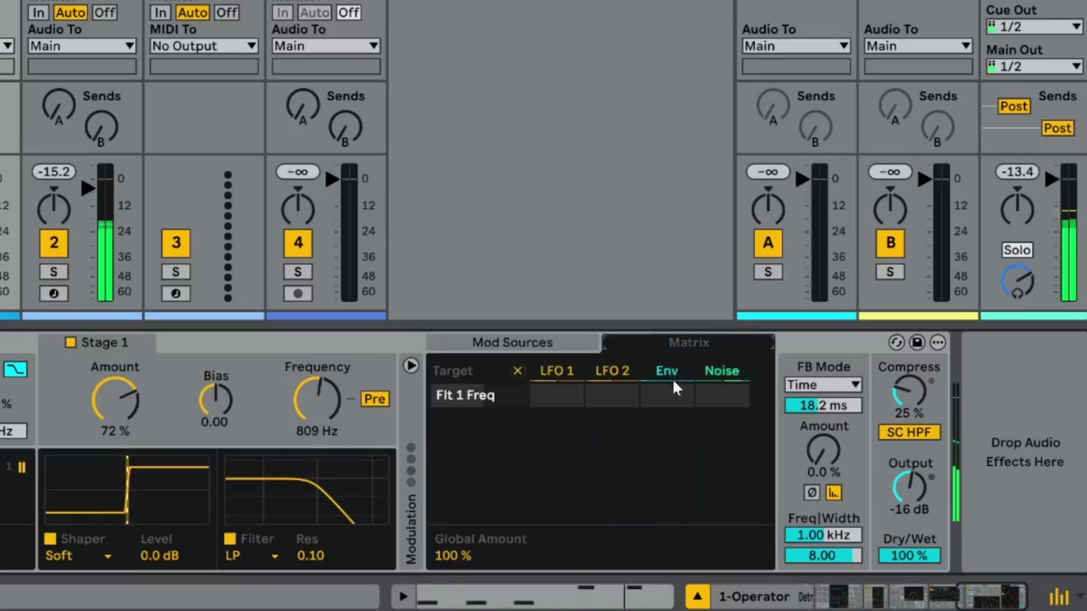
pyautogui.moveTo(669, 394); pyautogui.dragTo(669, 330)
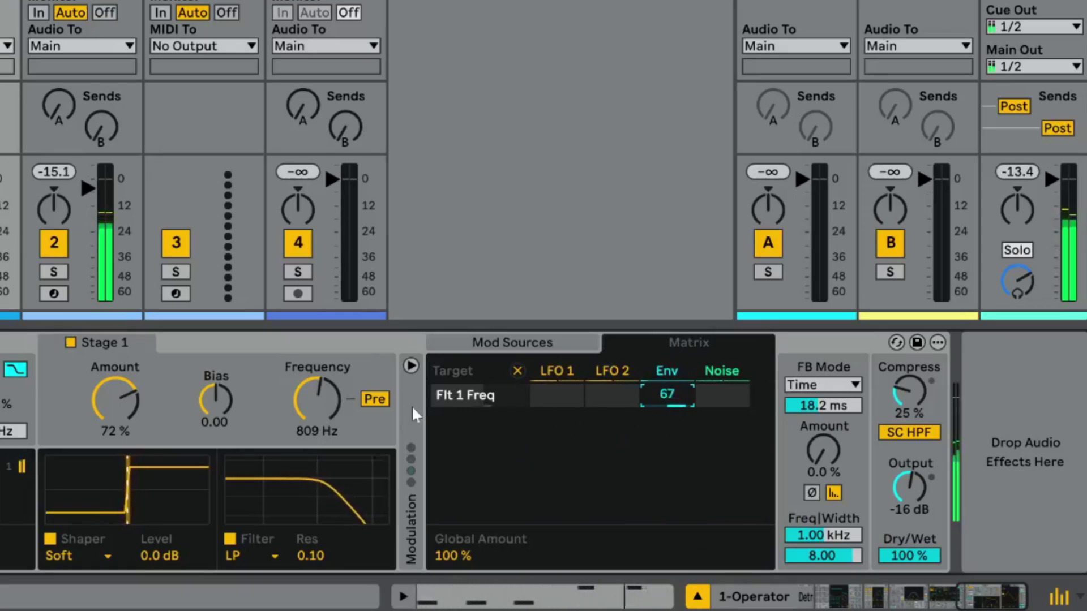
pyautogui.moveTo(681, 387); pyautogui.dragTo(314, 416)
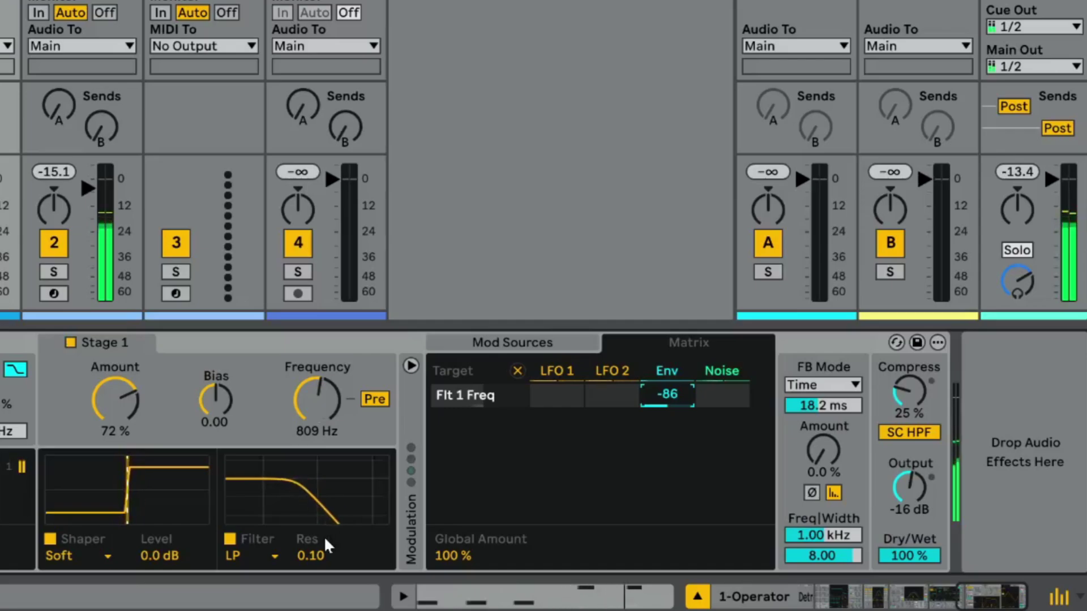
# - Try a higher Stage 1 filter resonance, reset it to 0.10, and change the shaper type to Noise Injection
pyautogui.moveTo(314, 556)
pyautogui.mouseDown()
pyautogui.moveTo(315, 531)
pyautogui.moveTo(320, 561)
pyautogui.mouseUp()
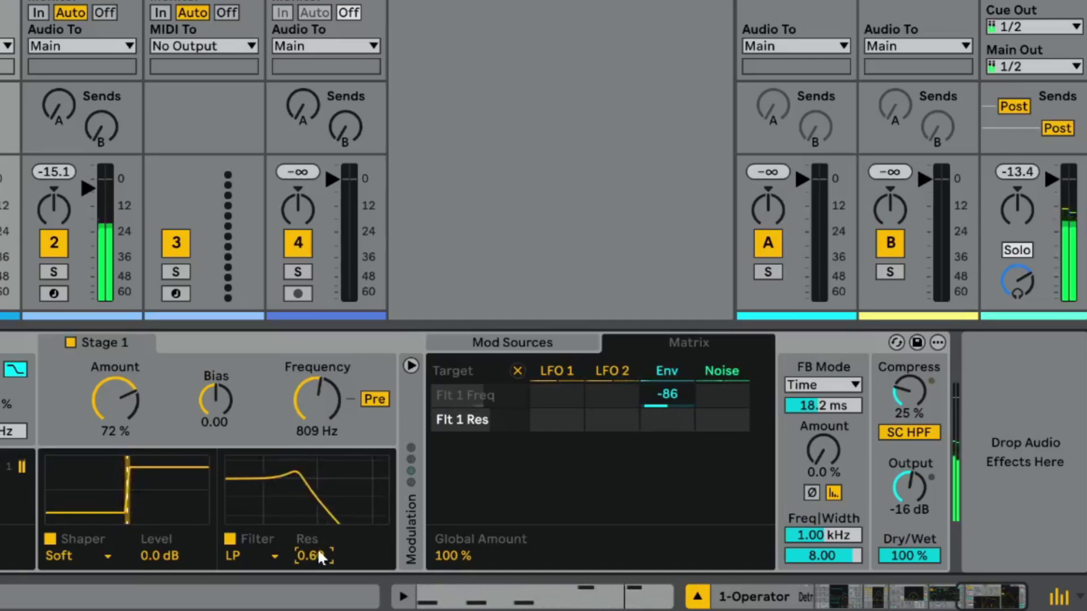
pyautogui.press('Delete')
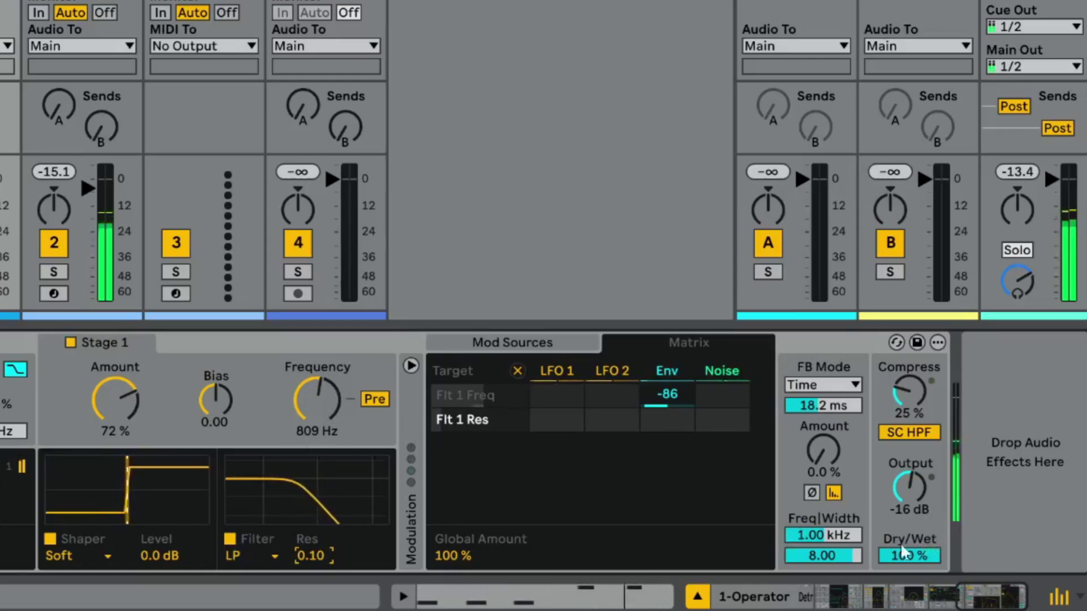
pyautogui.click(63, 563)
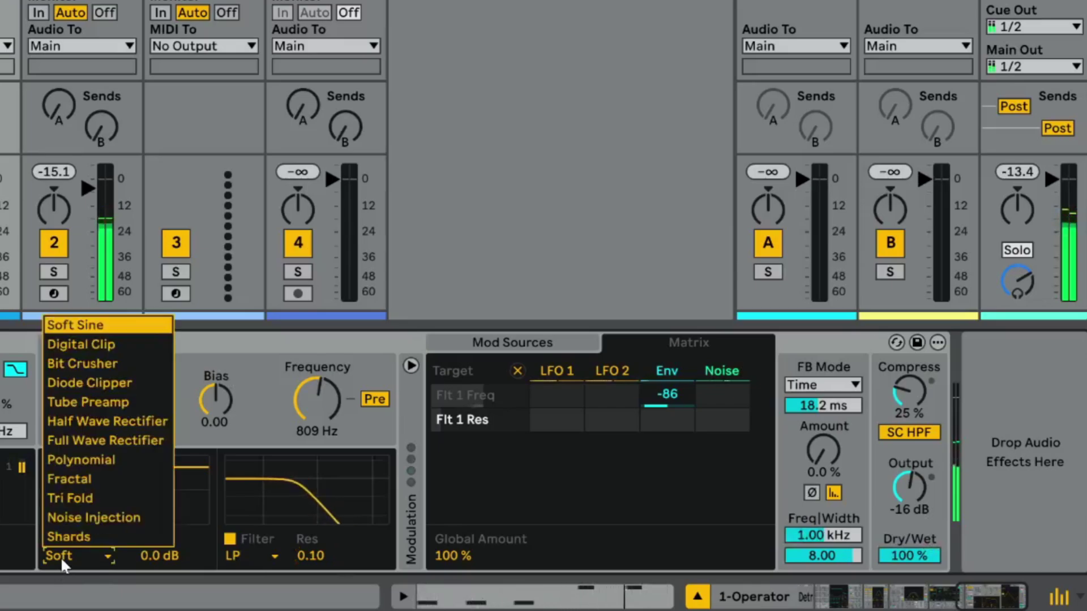
pyautogui.click(90, 517)
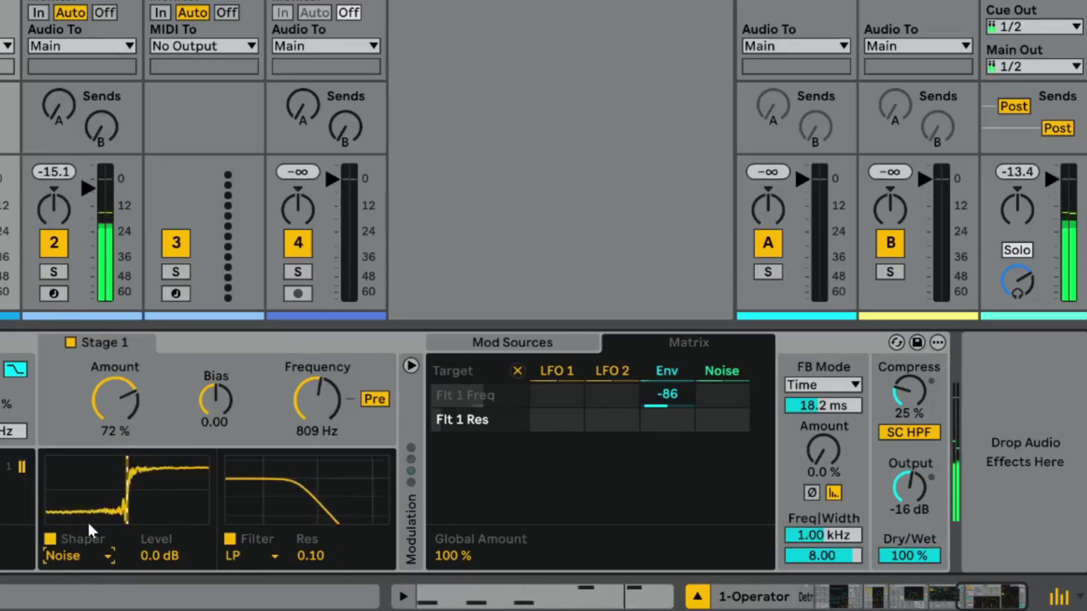
# - Set Roar's Stage 1 filter frequency to 1.11 kHz and its Dry/Wet to 44%
pyautogui.click(327, 402)
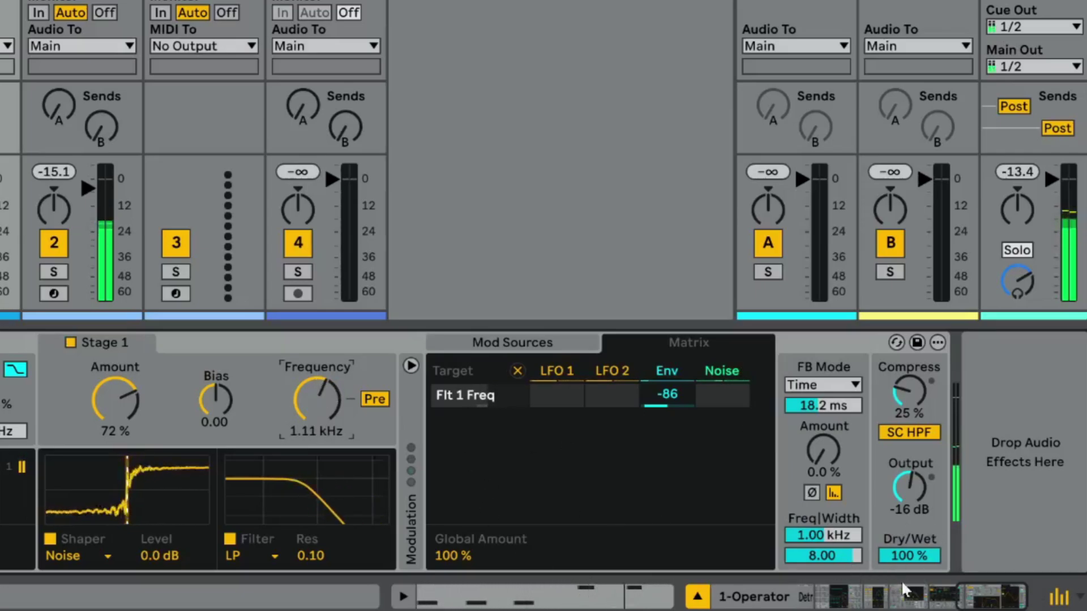
pyautogui.moveTo(906, 556); pyautogui.dragTo(905, 608)
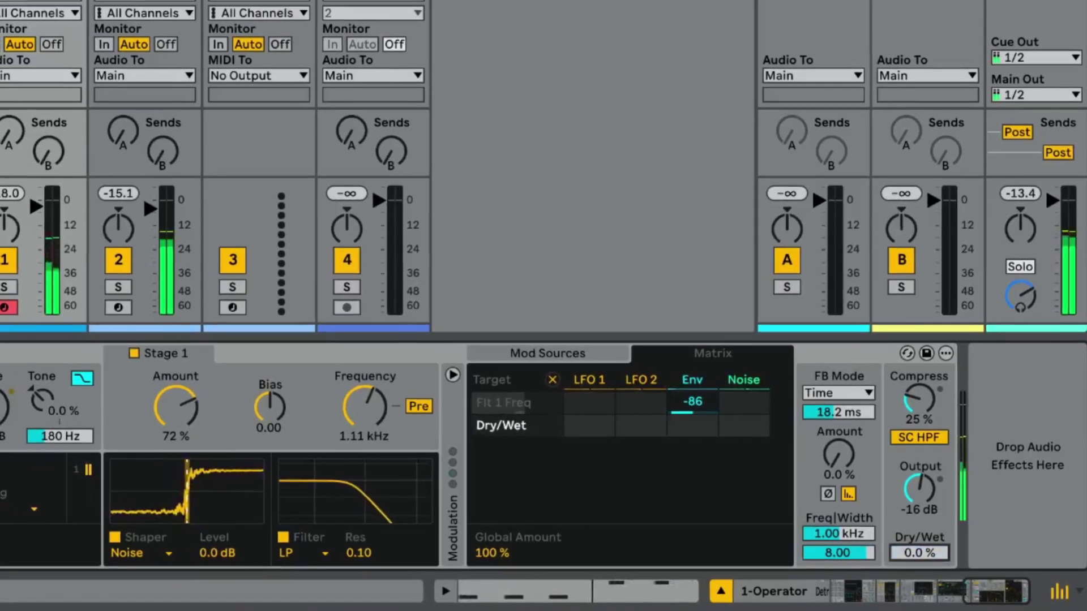
pyautogui.moveTo(918, 560); pyautogui.dragTo(918, 535)
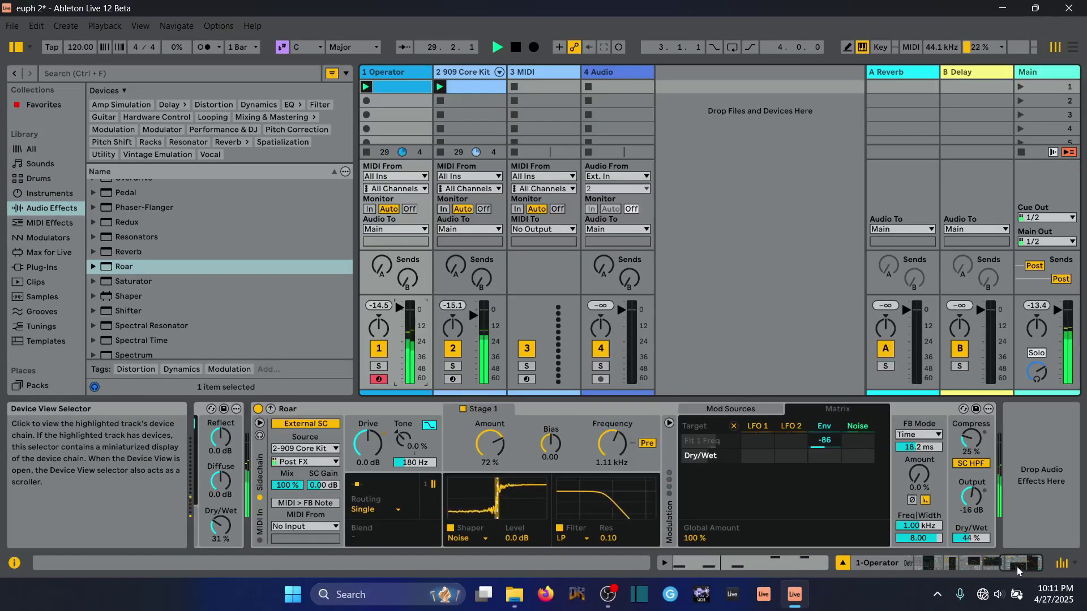
# - Filter the audio effects to Dynamics and add a Compressor after Roar on the Operator track
pyautogui.moveTo(1015, 569); pyautogui.dragTo(1020, 566)
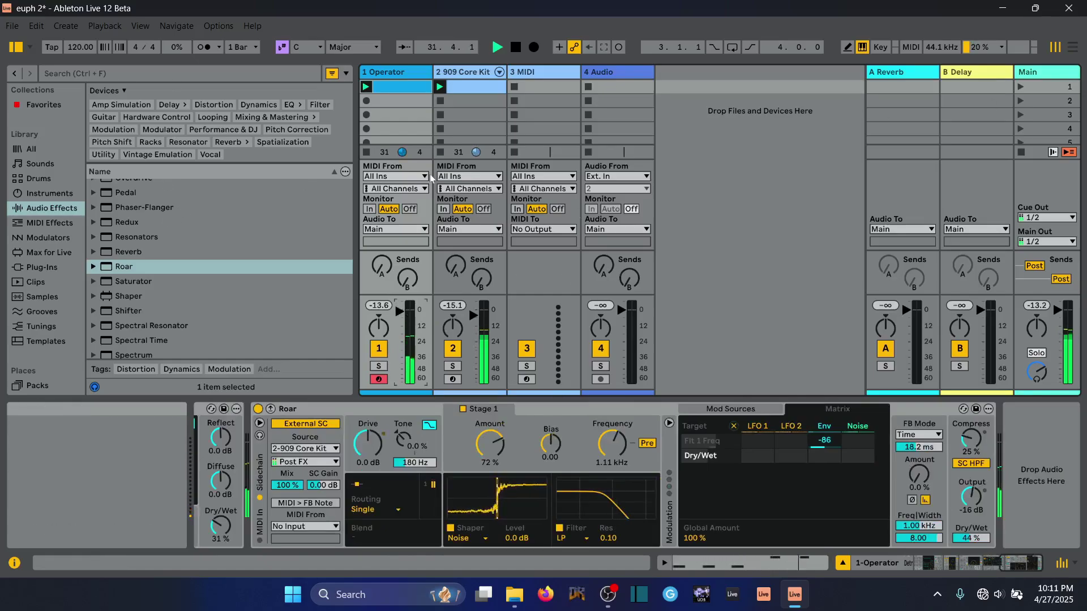
pyautogui.click(258, 105)
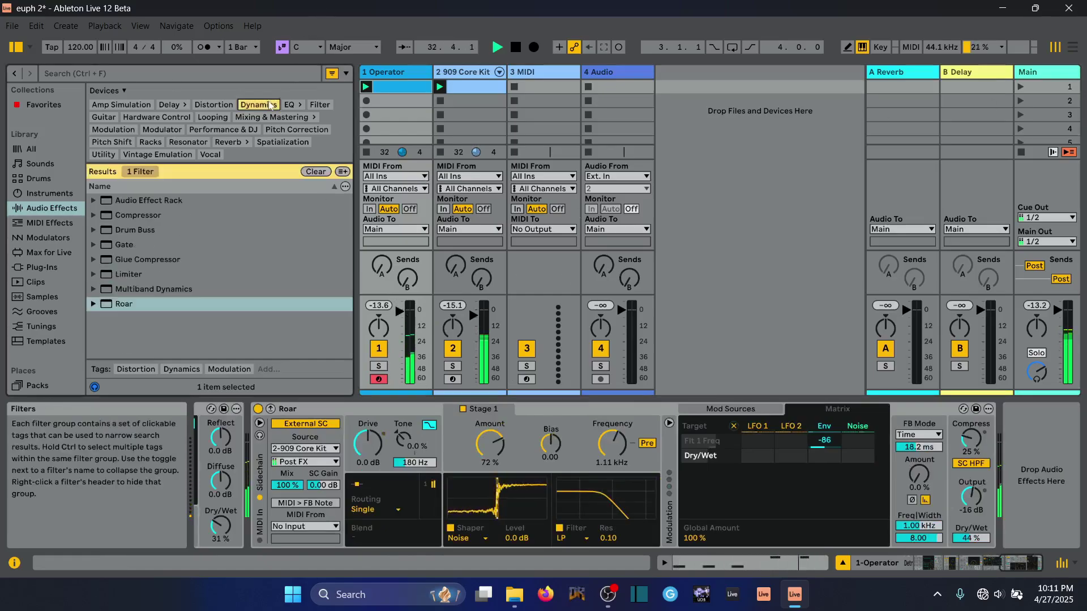
pyautogui.doubleClick(145, 215)
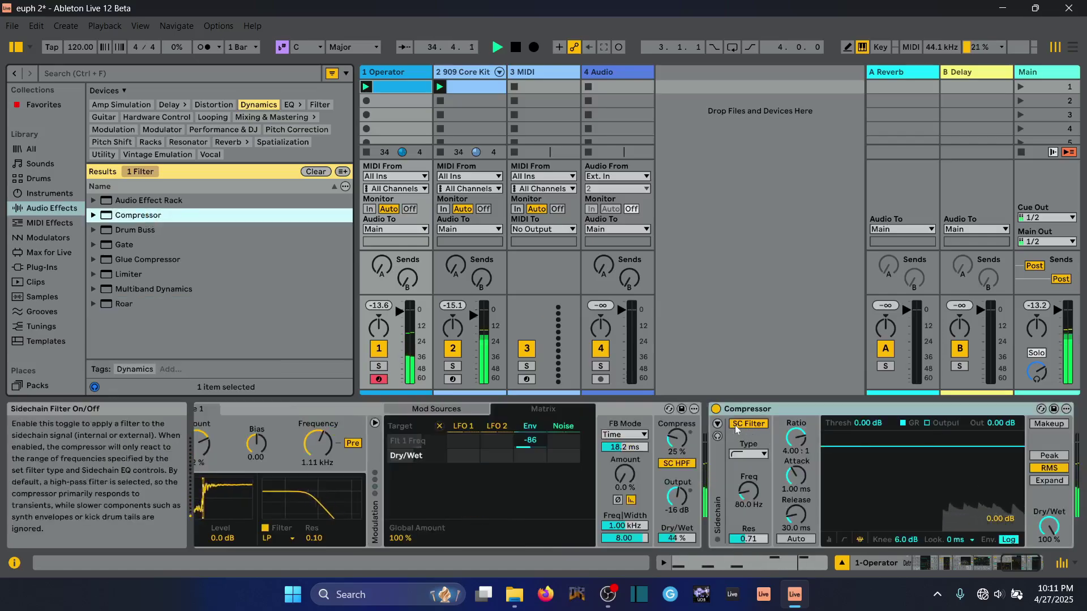
# - Enable the Compressor's external sidechain with 2-909 Core Kit as its source
pyautogui.click(718, 423)
pyautogui.click(755, 423)
pyautogui.click(761, 455)
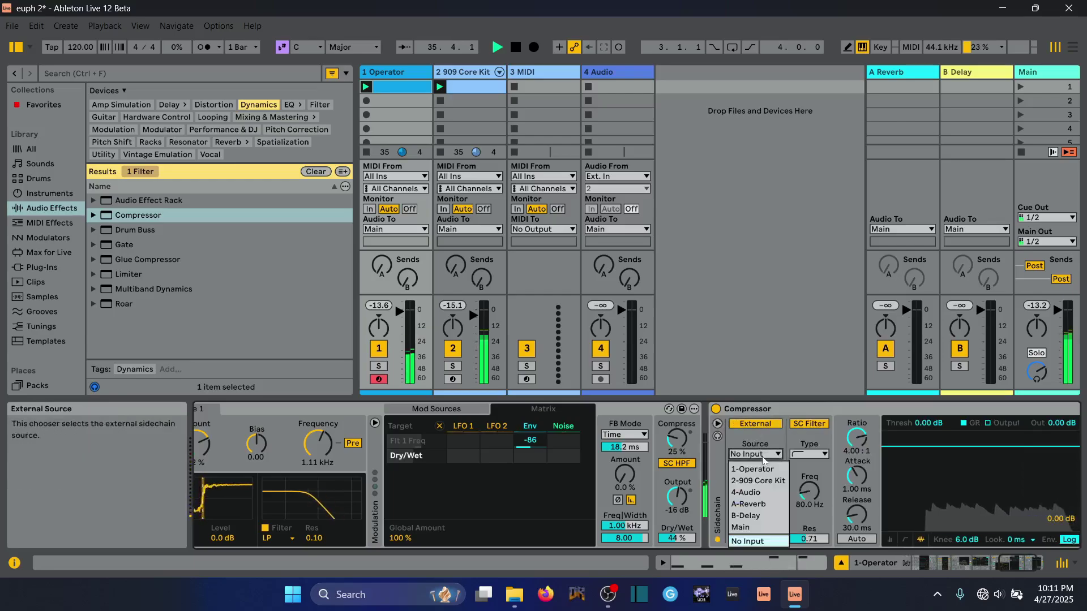
pyautogui.click(770, 480)
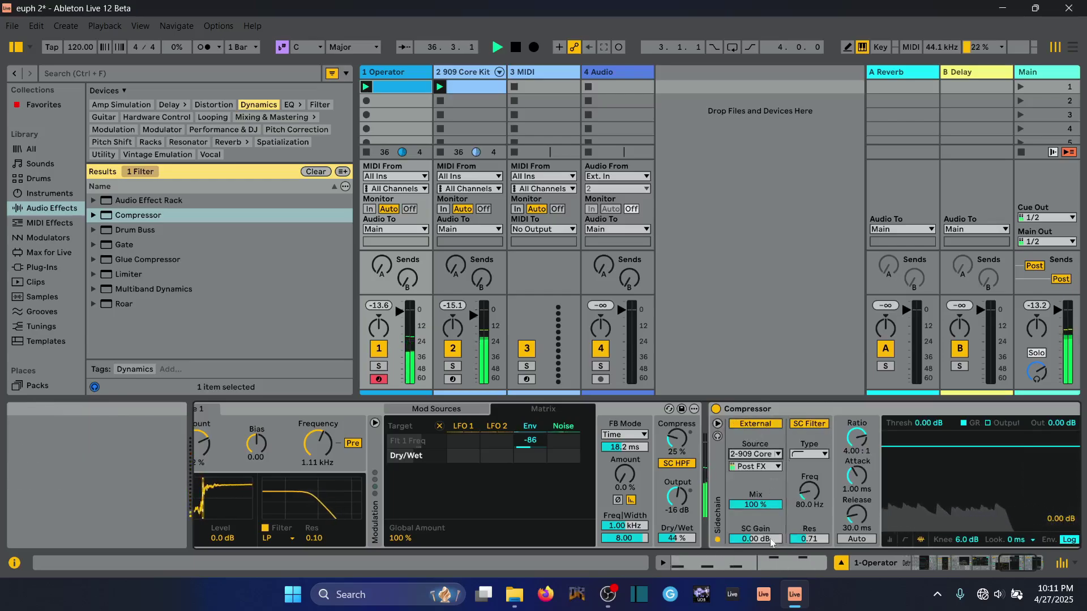
pyautogui.click(754, 466)
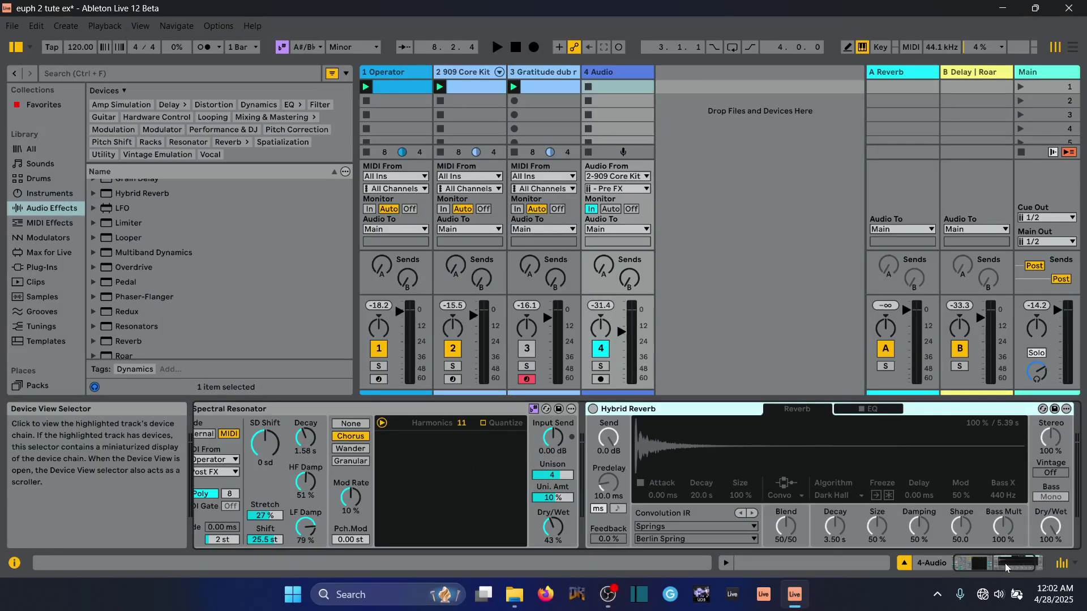
# - Solo the 4 Audio track and replace its Spectral Resonator with a fresh one ahead of Hybrid Reverb
pyautogui.moveTo(1007, 562); pyautogui.dragTo(935, 567)
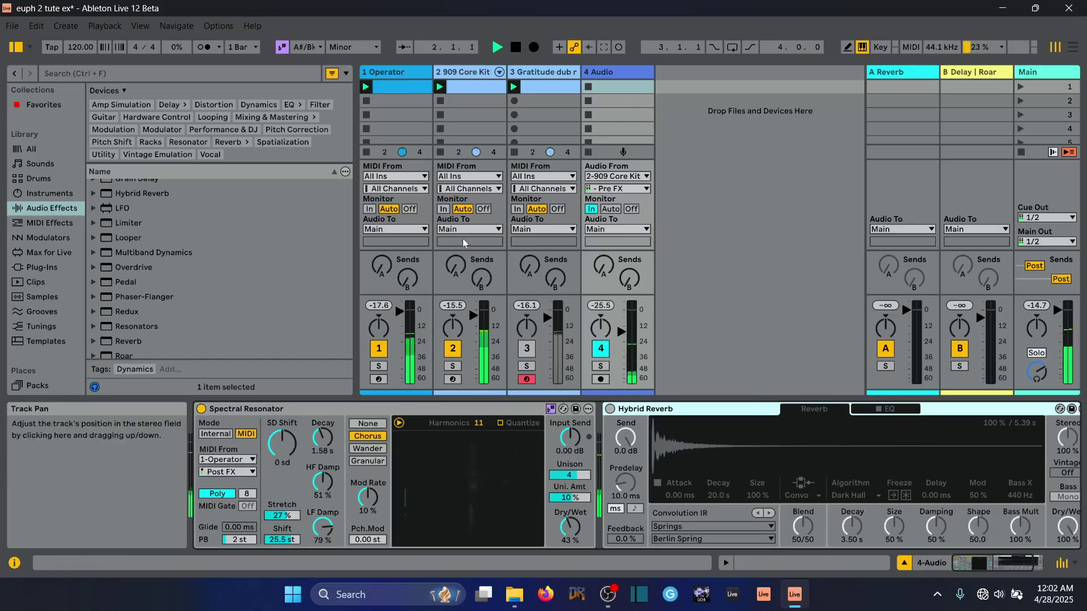
pyautogui.click(601, 352)
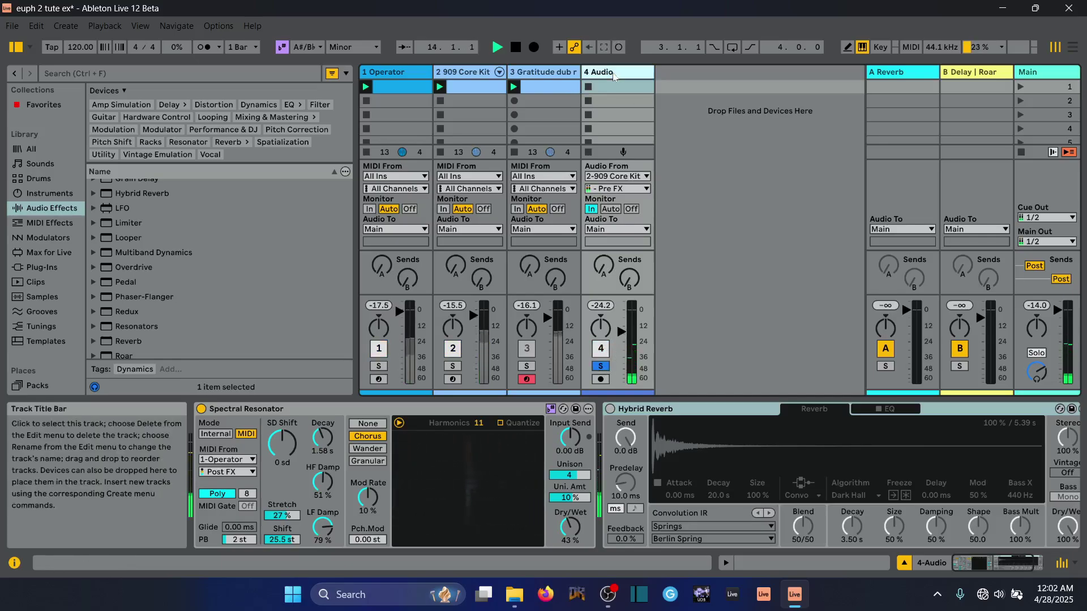
pyautogui.click(443, 411)
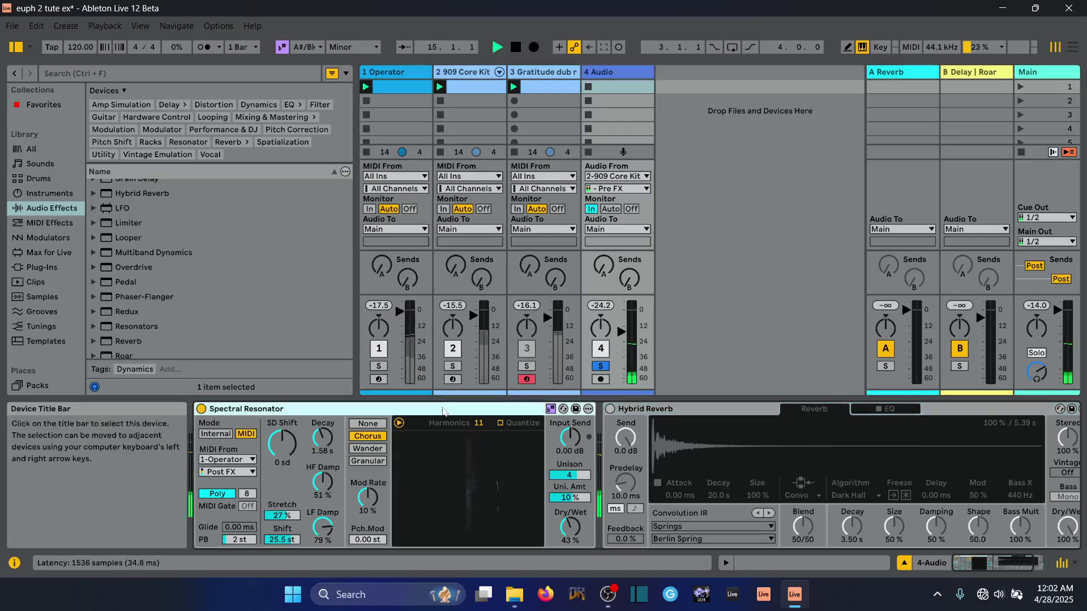
pyautogui.press('Delete')
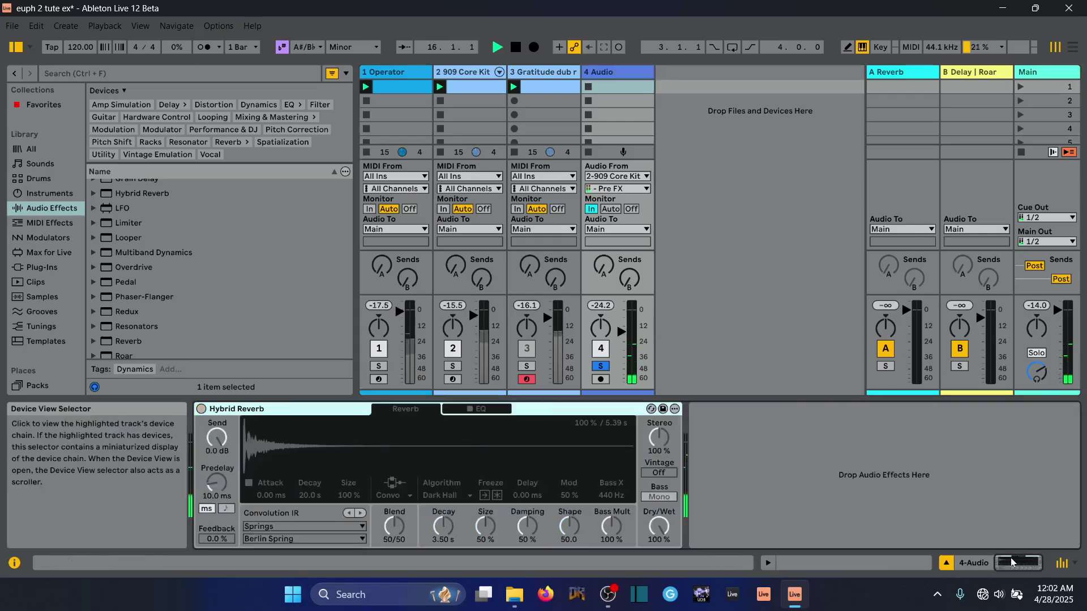
pyautogui.scroll(-4, 158, 321)
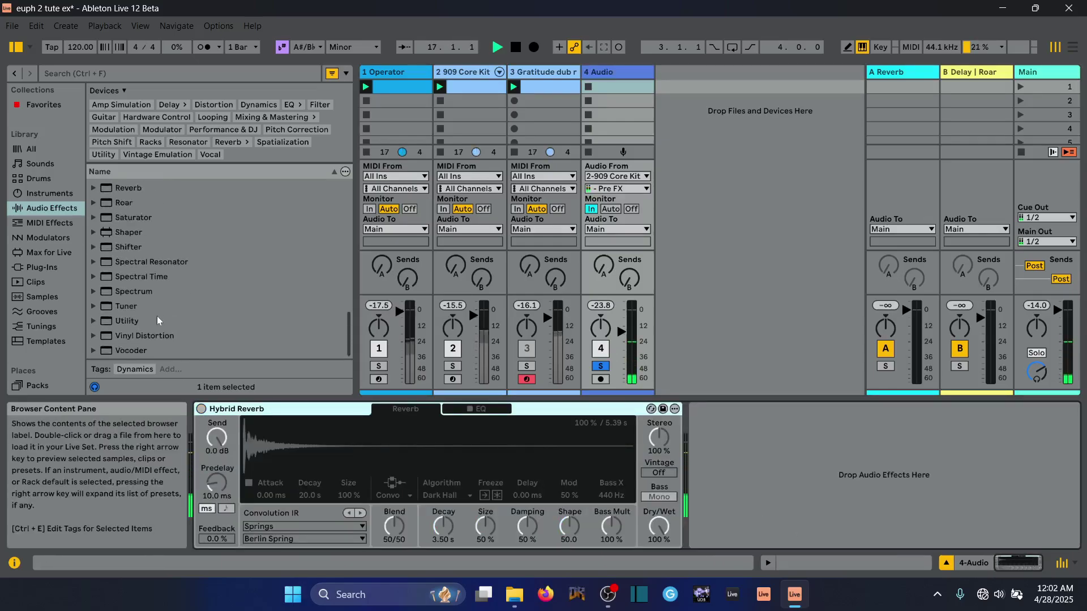
pyautogui.moveTo(137, 262); pyautogui.dragTo(220, 437)
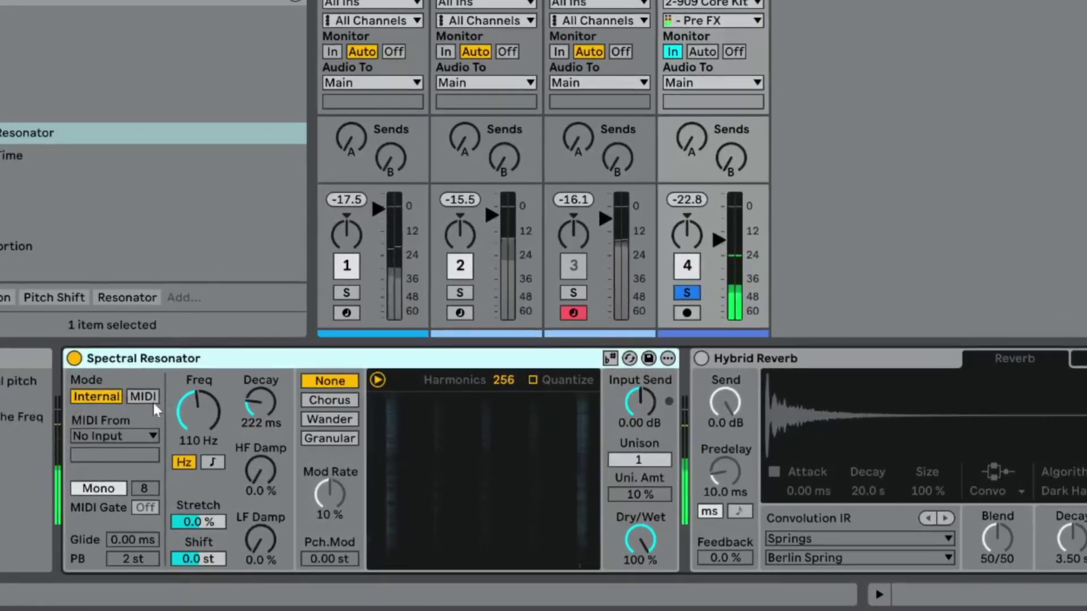
# - Switch Spectral Resonator to MIDI mode fed from 1-Operator, with Poly voicing and SD Shift at 0 sd
pyautogui.click(148, 398)
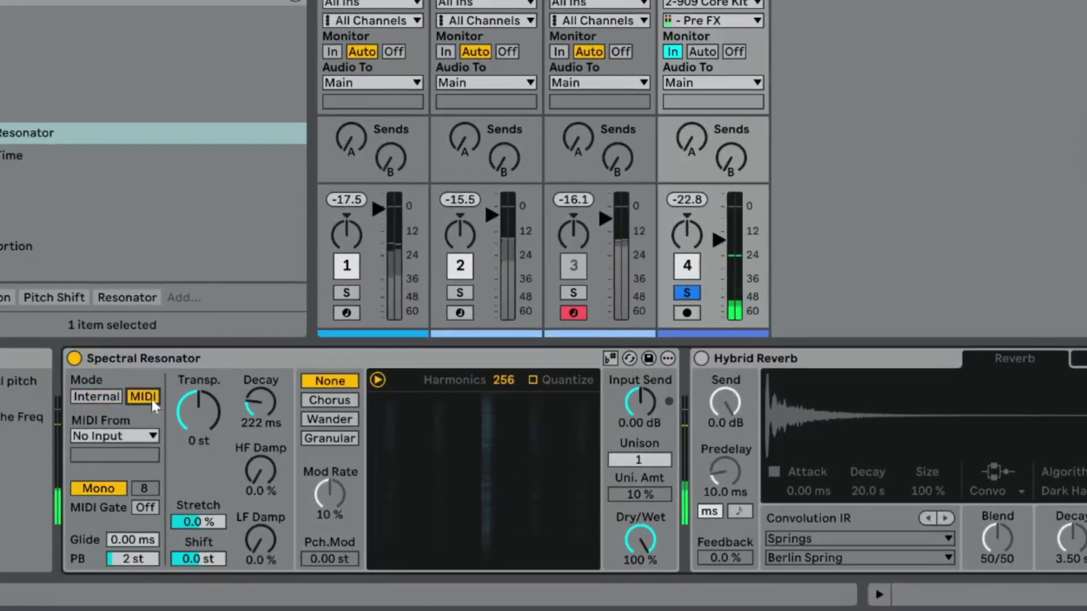
pyautogui.click(133, 438)
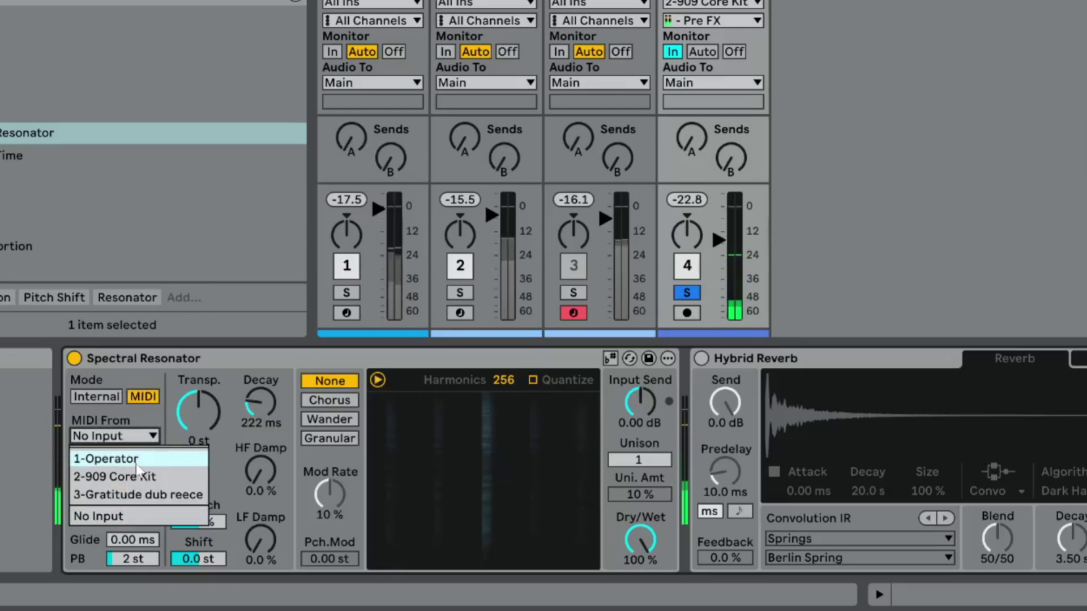
pyautogui.click(137, 460)
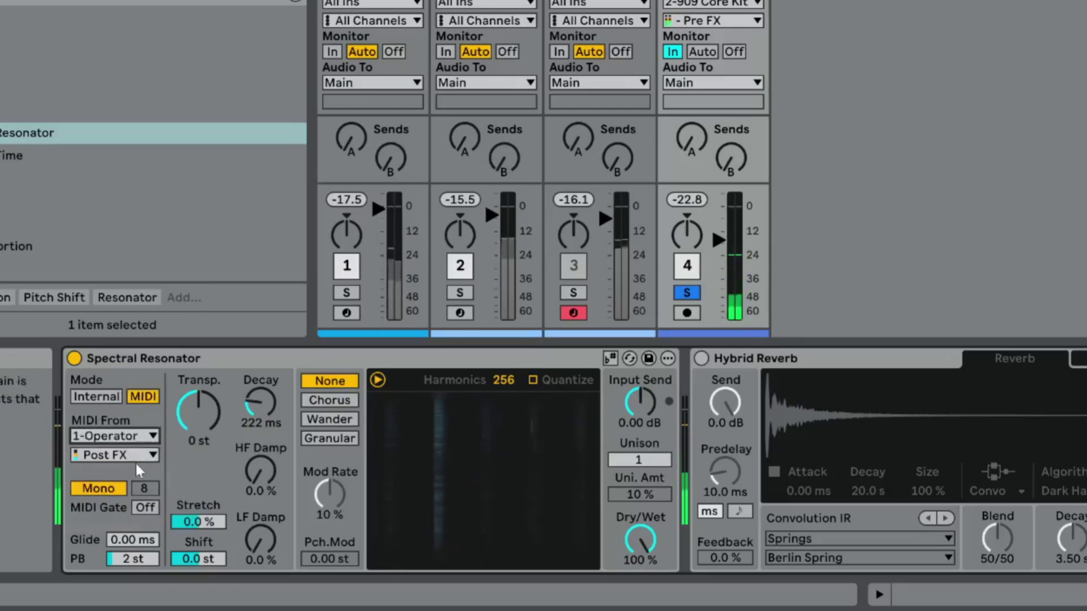
pyautogui.click(101, 492)
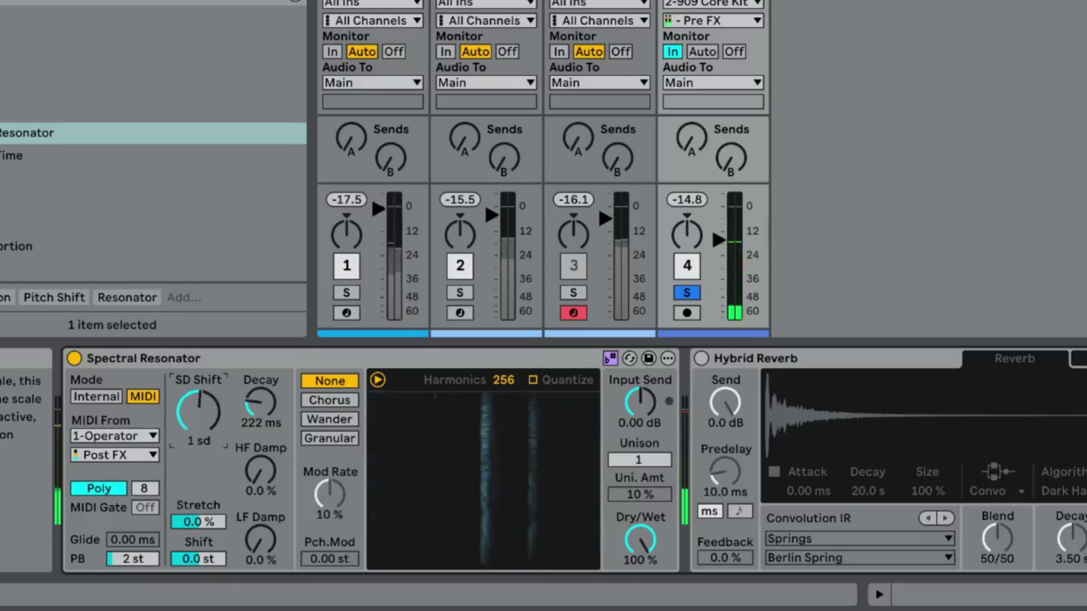
pyautogui.moveTo(198, 412); pyautogui.dragTo(198, 419)
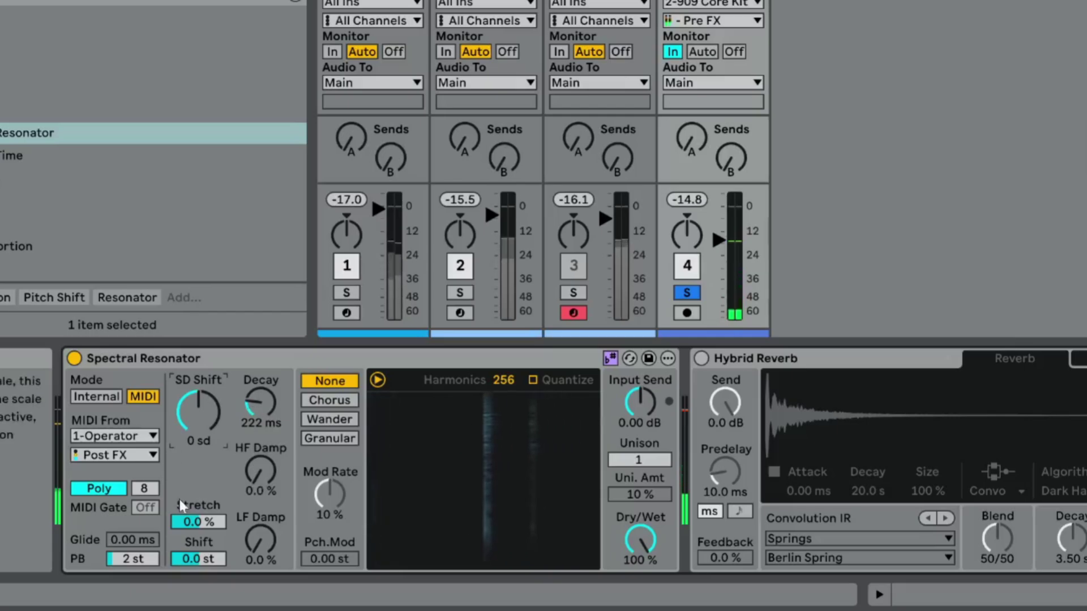
# - Set Spectral Resonator's Stretch to 56% and its Shift to 28.5 st
pyautogui.click(378, 380)
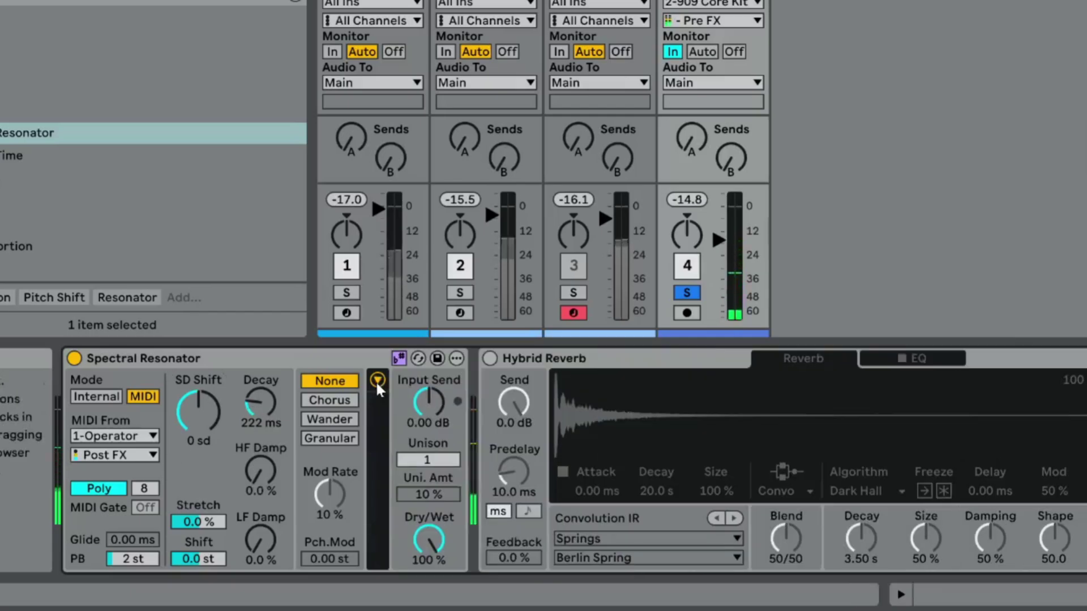
pyautogui.click(377, 380)
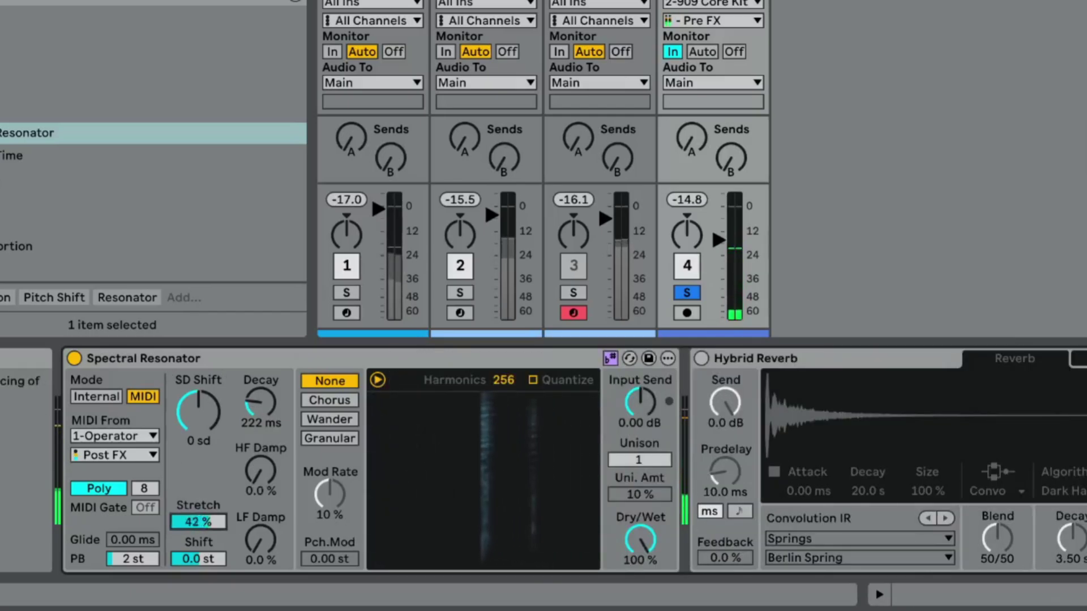
pyautogui.moveTo(204, 522); pyautogui.dragTo(203, 510)
pyautogui.moveTo(199, 559); pyautogui.dragTo(198, 525)
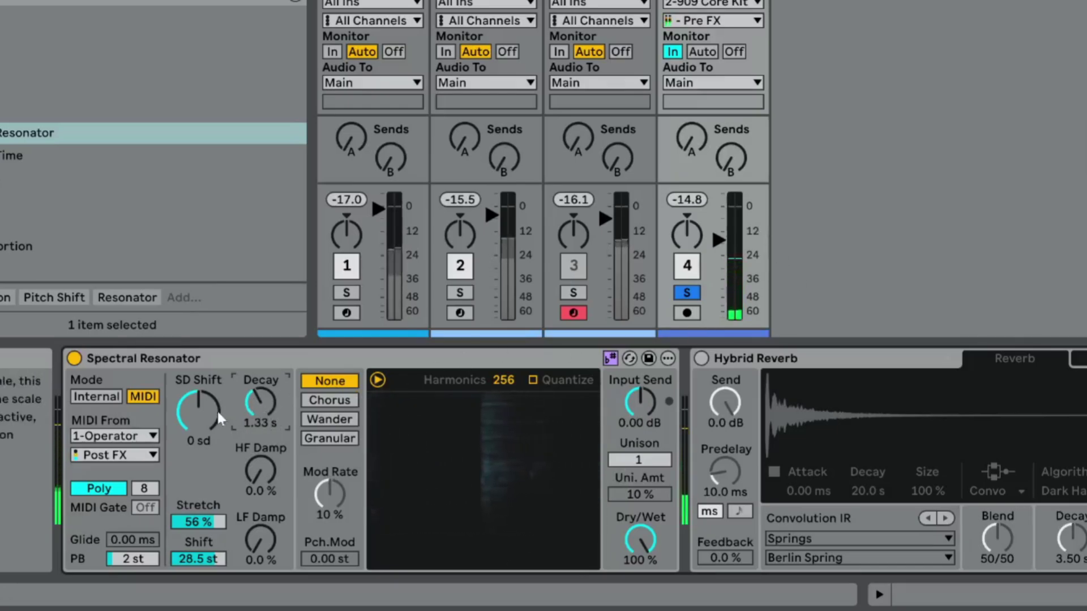
# - Try Spectral Resonator's SD Shift at -12 sd and 6 sd, and return it to 0 sd
pyautogui.moveTo(196, 430); pyautogui.dragTo(197, 471)
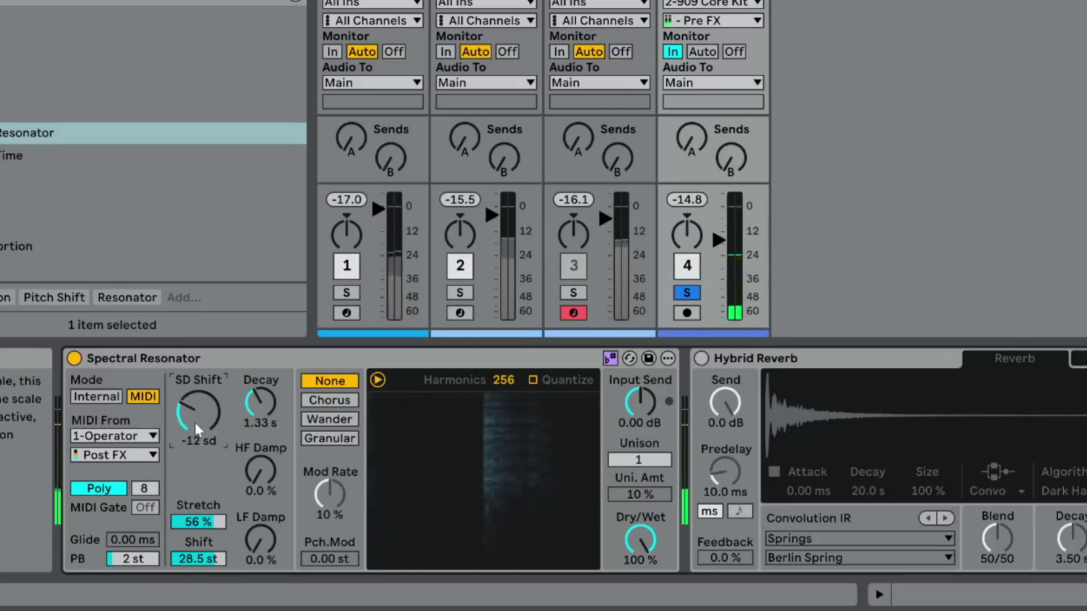
pyautogui.moveTo(197, 429); pyautogui.dragTo(196, 362)
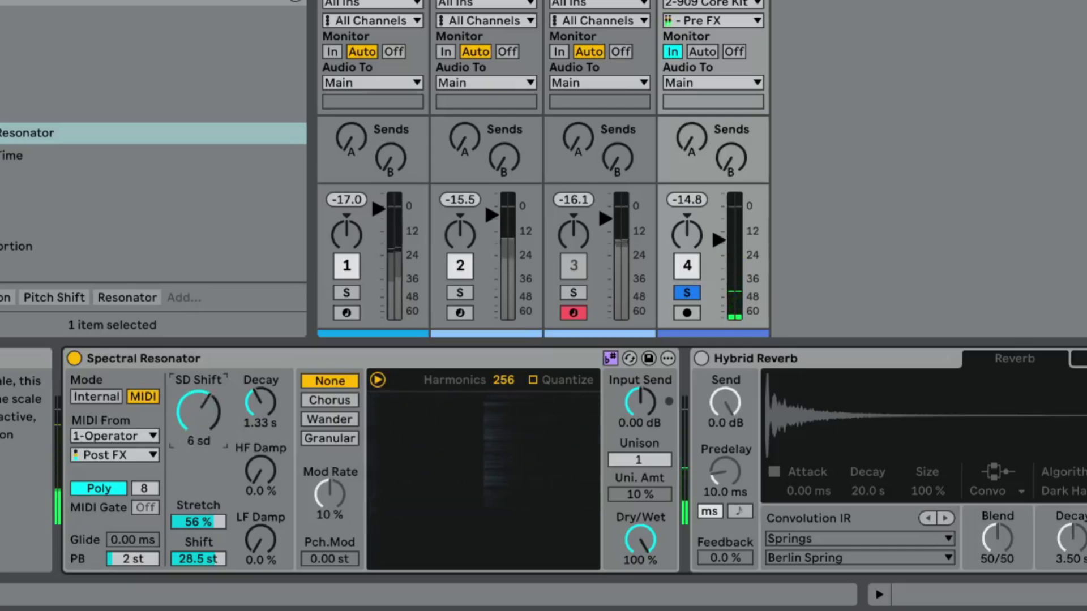
pyautogui.moveTo(198, 414); pyautogui.dragTo(198, 422)
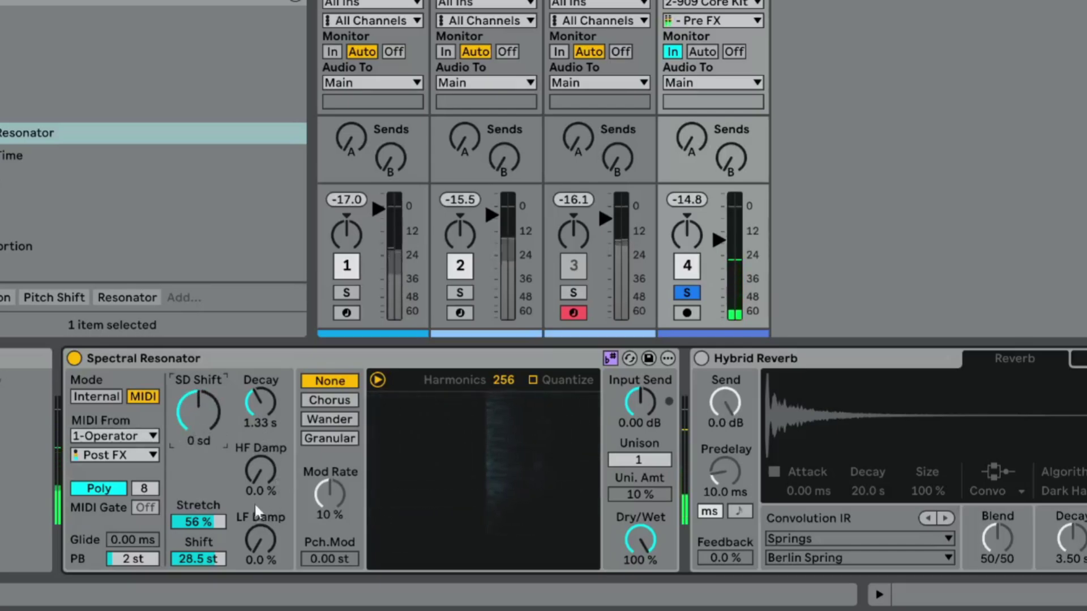
# - Set Spectral Resonator's LF Damp to 67% and Unison to 4, with Chorus as the modulation mode
pyautogui.moveTo(260, 470); pyautogui.dragTo(261, 502)
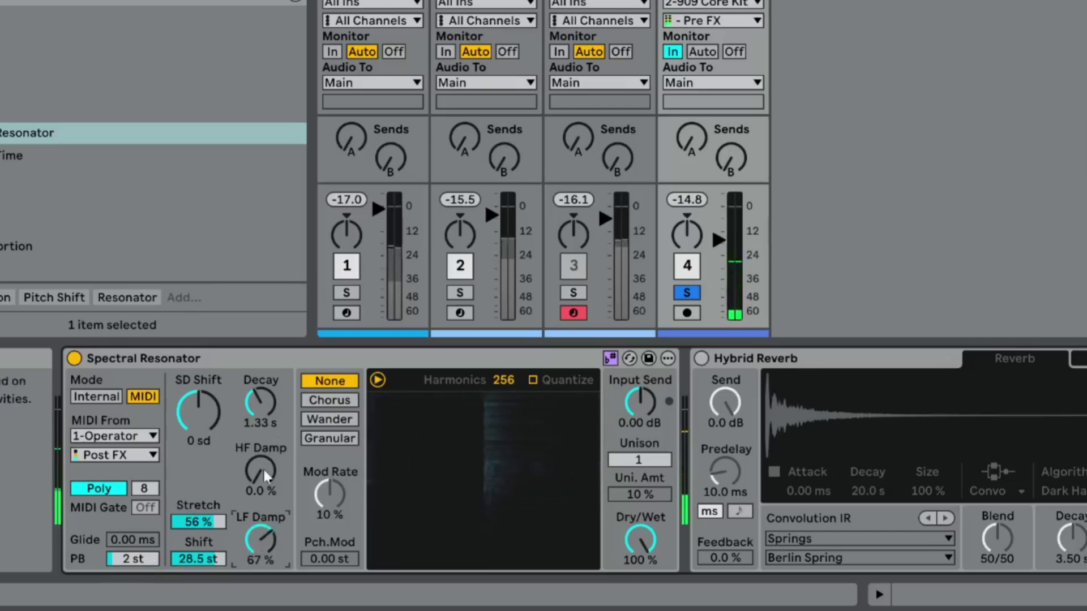
pyautogui.moveTo(640, 461); pyautogui.dragTo(640, 437)
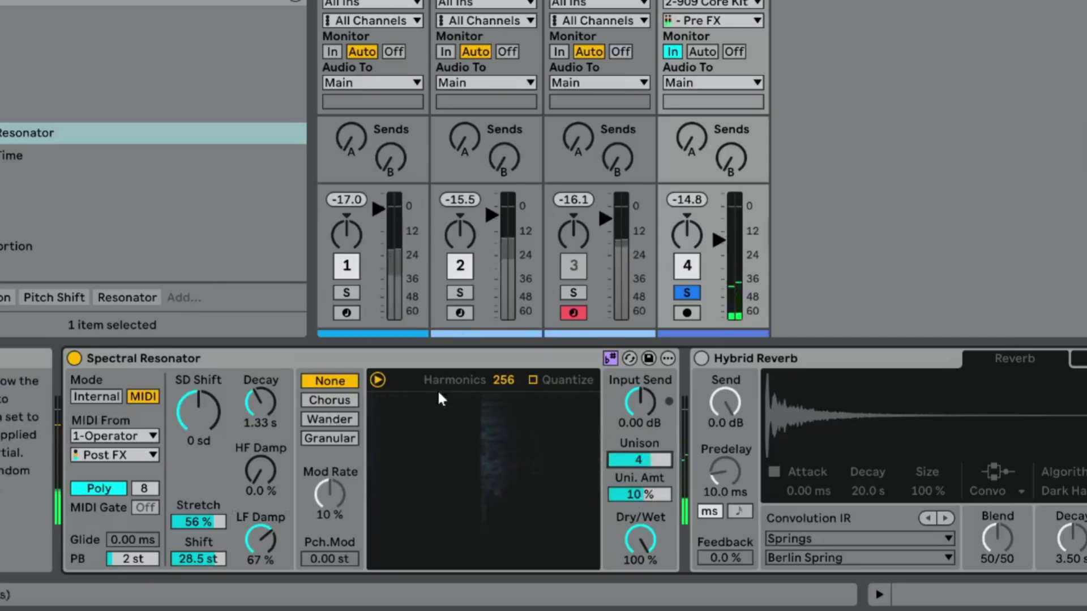
pyautogui.click(325, 401)
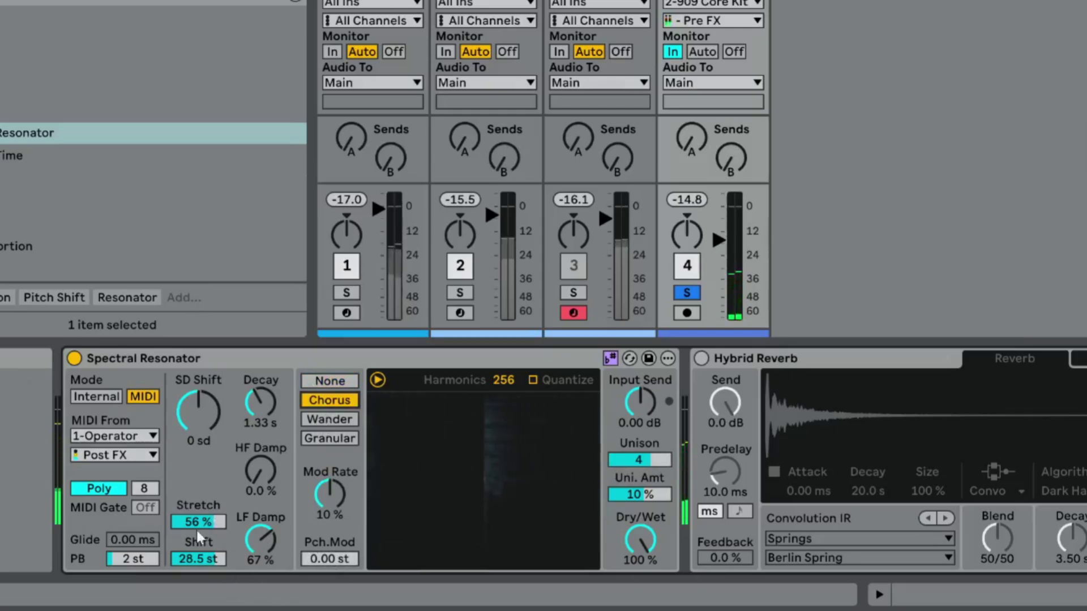
# - Try a negative Stretch on Spectral Resonator, return it to 56%, and set Shift to 25.5 st
pyautogui.moveTo(198, 533); pyautogui.dragTo(197, 583)
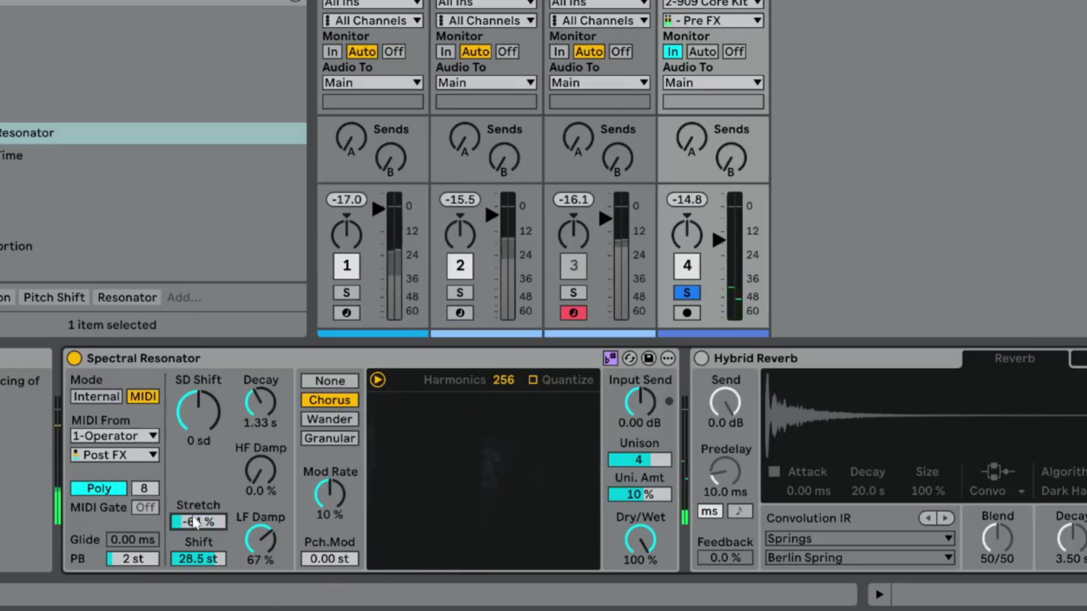
pyautogui.moveTo(212, 563); pyautogui.dragTo(198, 517)
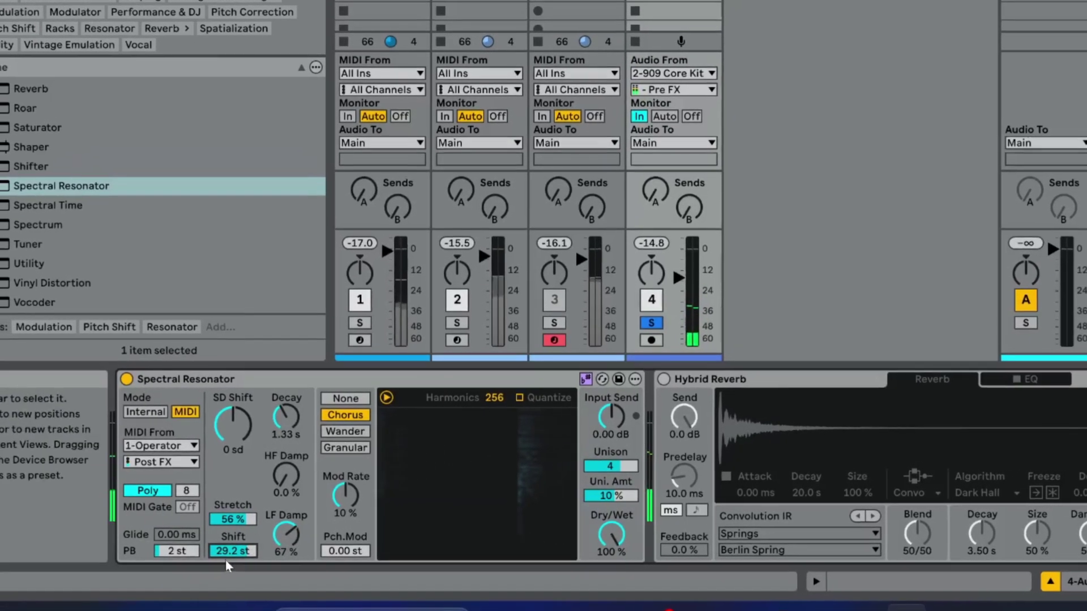
pyautogui.moveTo(214, 557); pyautogui.dragTo(214, 604)
pyautogui.moveTo(249, 547); pyautogui.dragTo(249, 504)
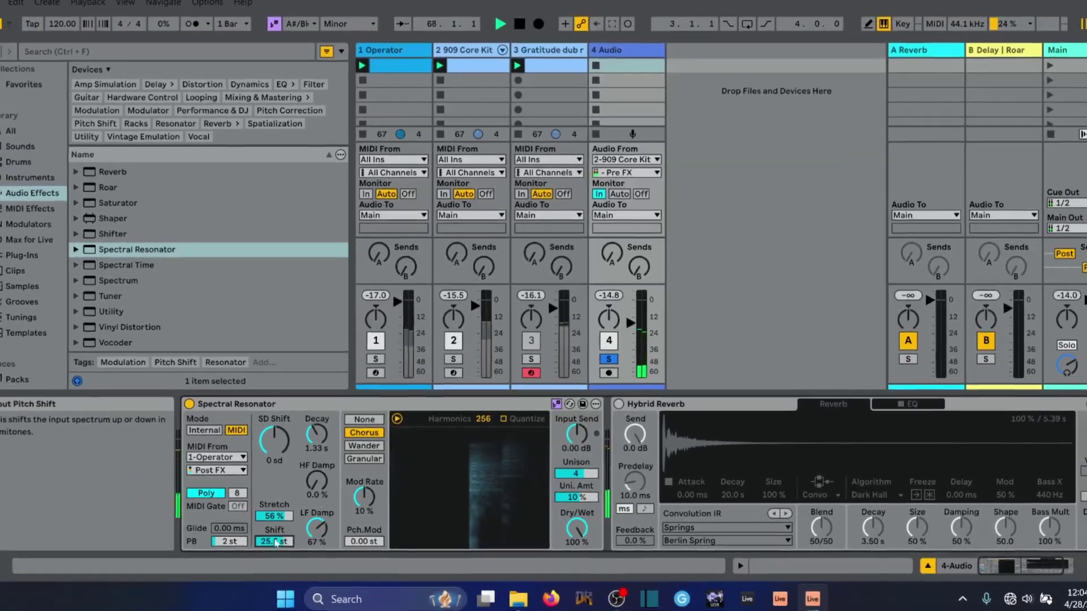
pyautogui.press('space')
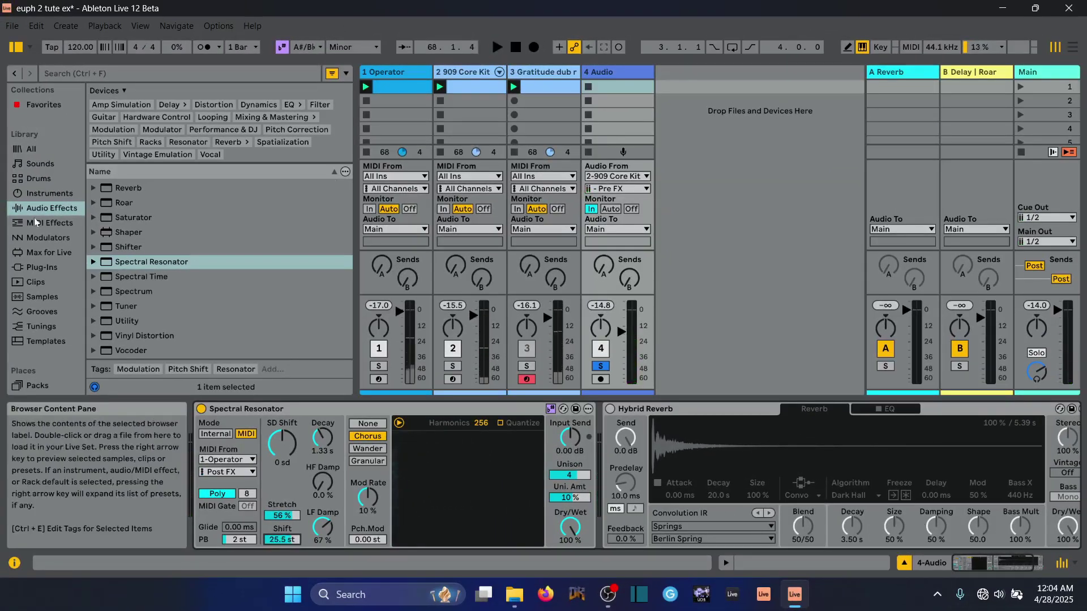
# - Insert the Max for Live LFO between Spectral Resonator and Hybrid Reverb and map it to Spectral Resonator's Shift
pyautogui.click(52, 250)
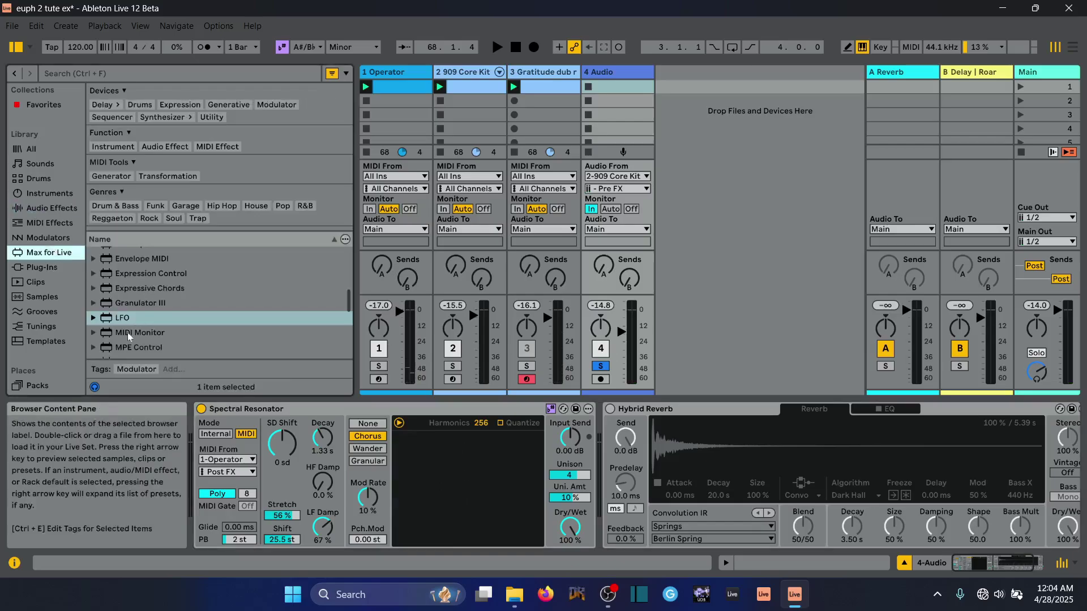
pyautogui.click(122, 317)
pyautogui.press('Return')
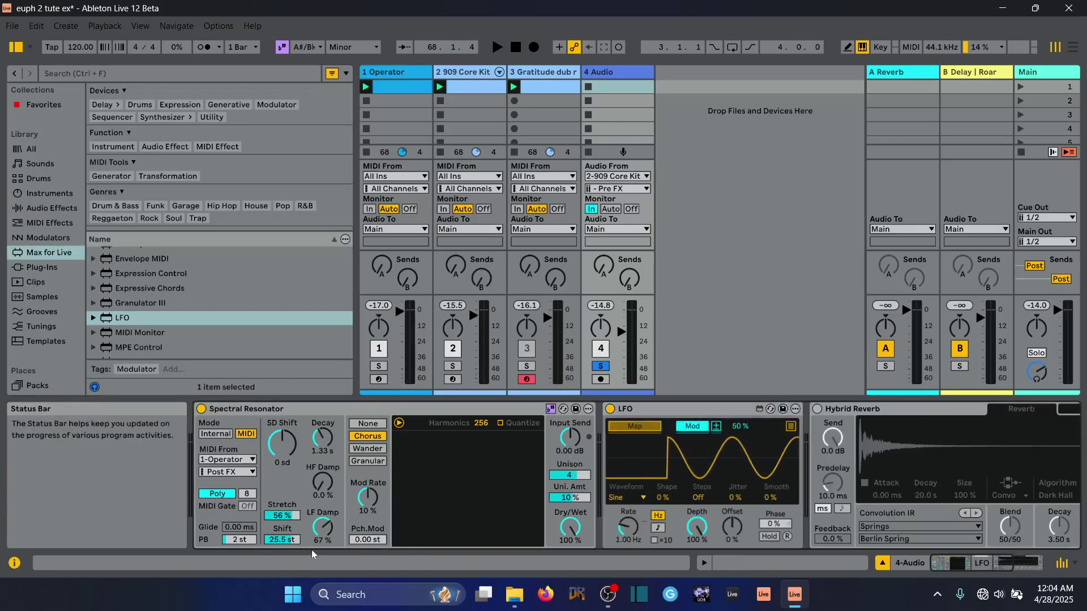
pyautogui.press('space')
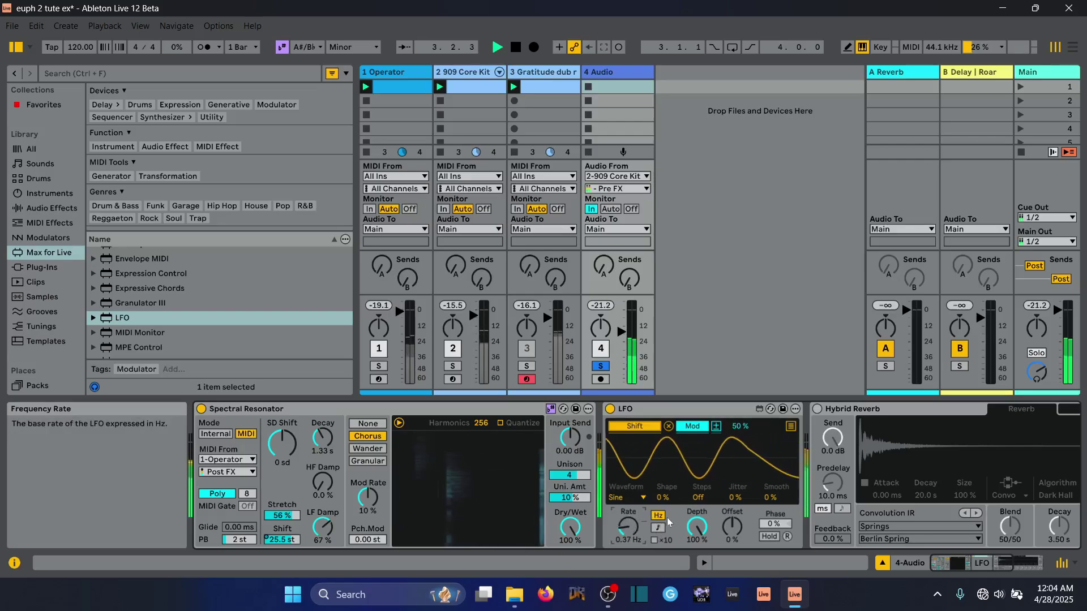
# - Set the LFO to a Random waveform with 35% Smooth, a 2.07 Hz Rate and 65.4% Depth
pyautogui.click(624, 498)
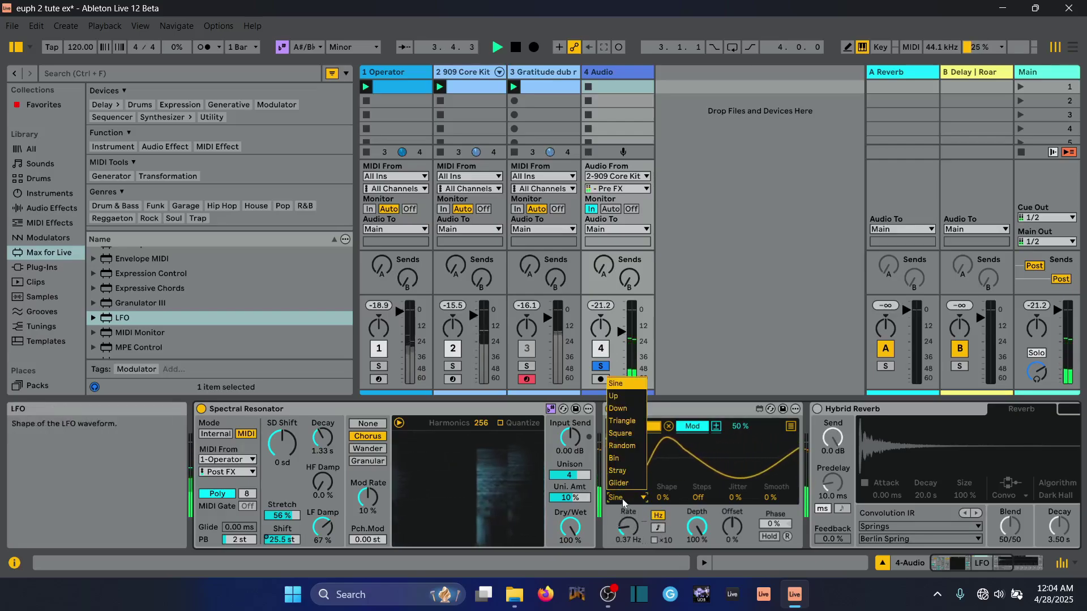
pyautogui.click(627, 447)
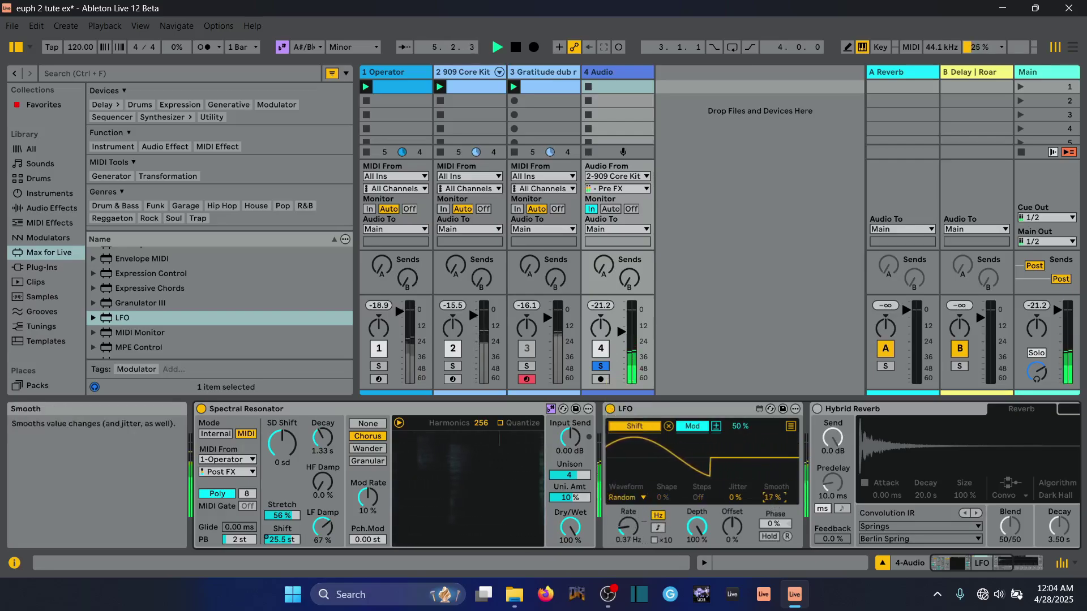
pyautogui.moveTo(627, 527); pyautogui.dragTo(627, 510)
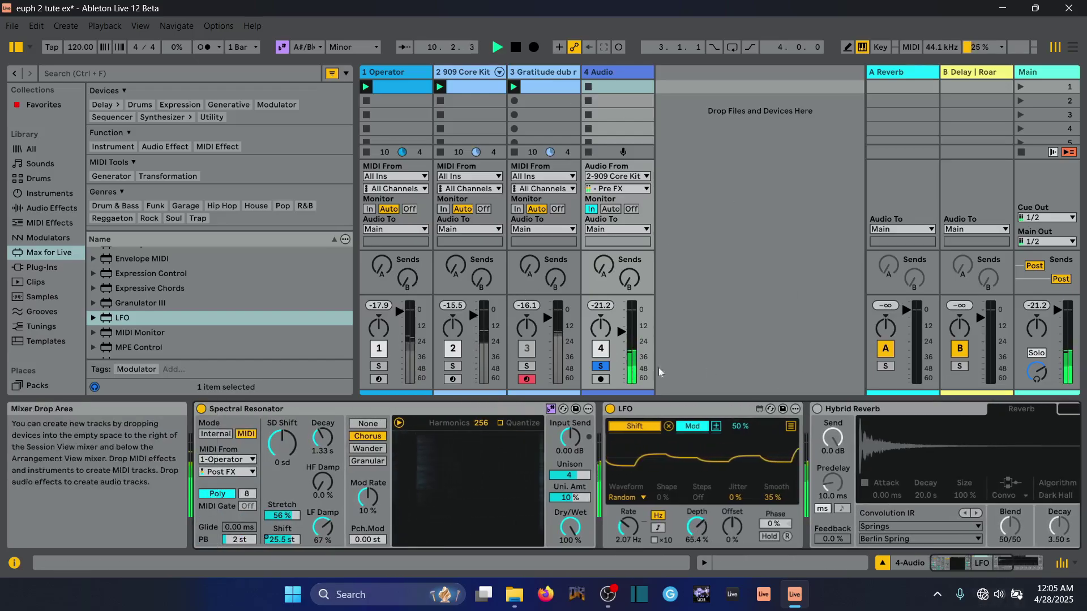
# - Unsolo the 4 Audio track, enable its Hybrid Reverb and raise the track volume slightly
pyautogui.click(997, 560)
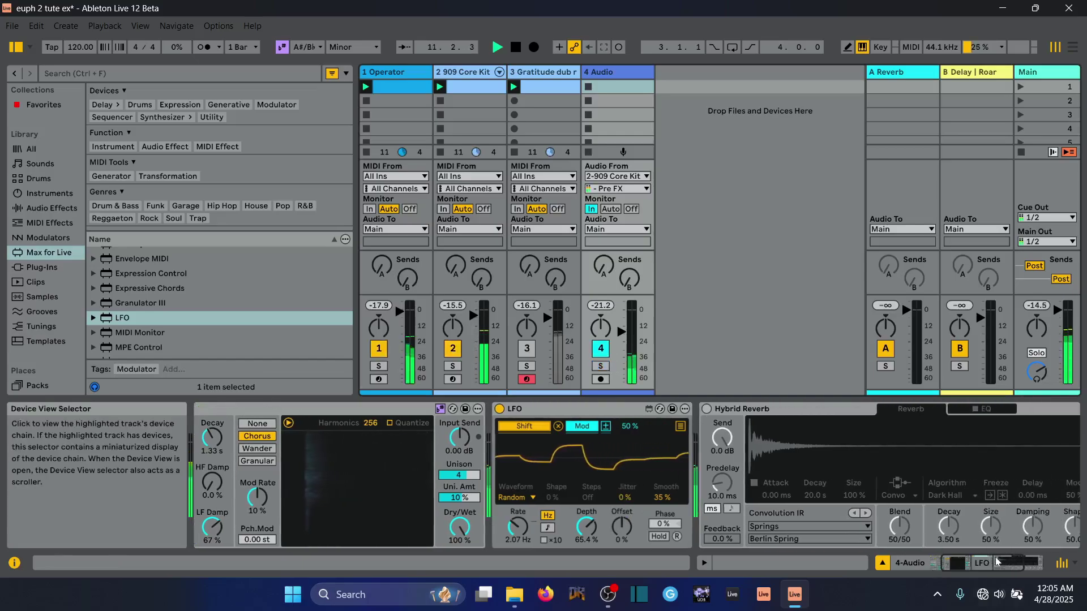
pyautogui.moveTo(997, 561); pyautogui.dragTo(1020, 561)
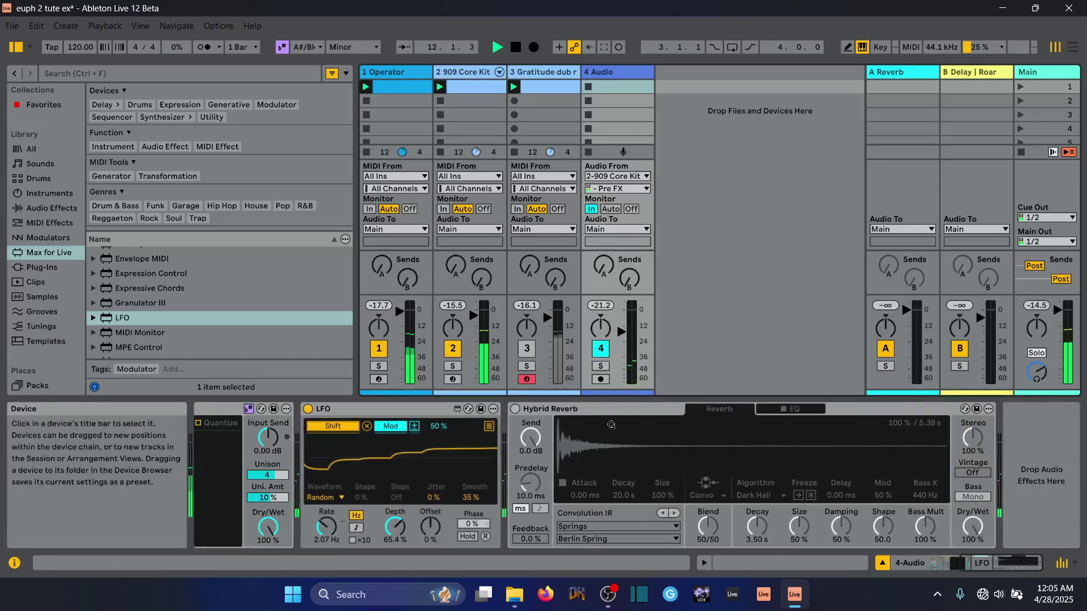
pyautogui.click(518, 409)
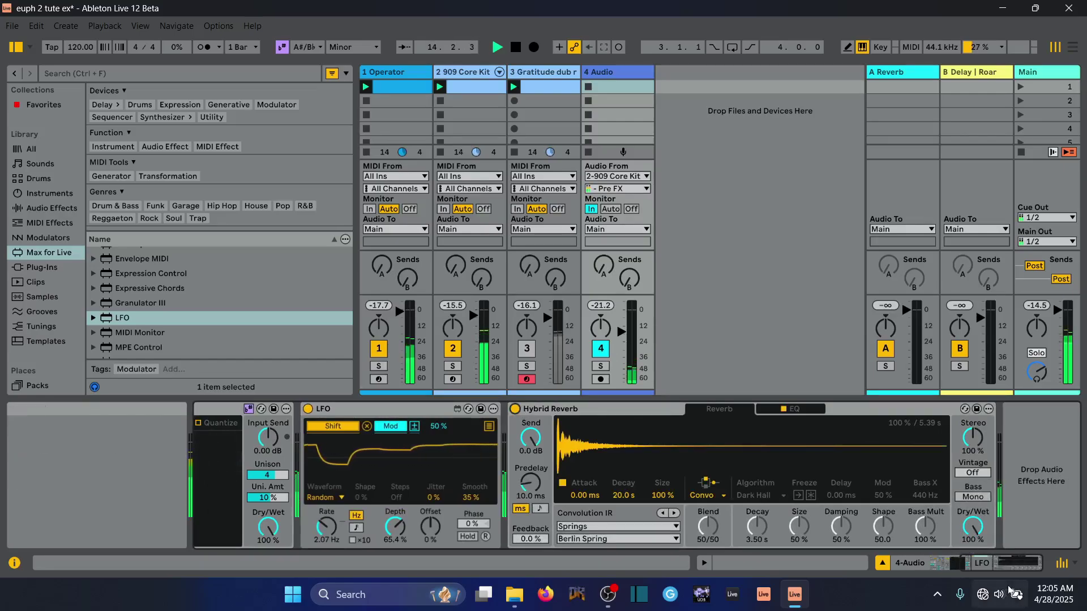
pyautogui.moveTo(619, 335); pyautogui.dragTo(621, 324)
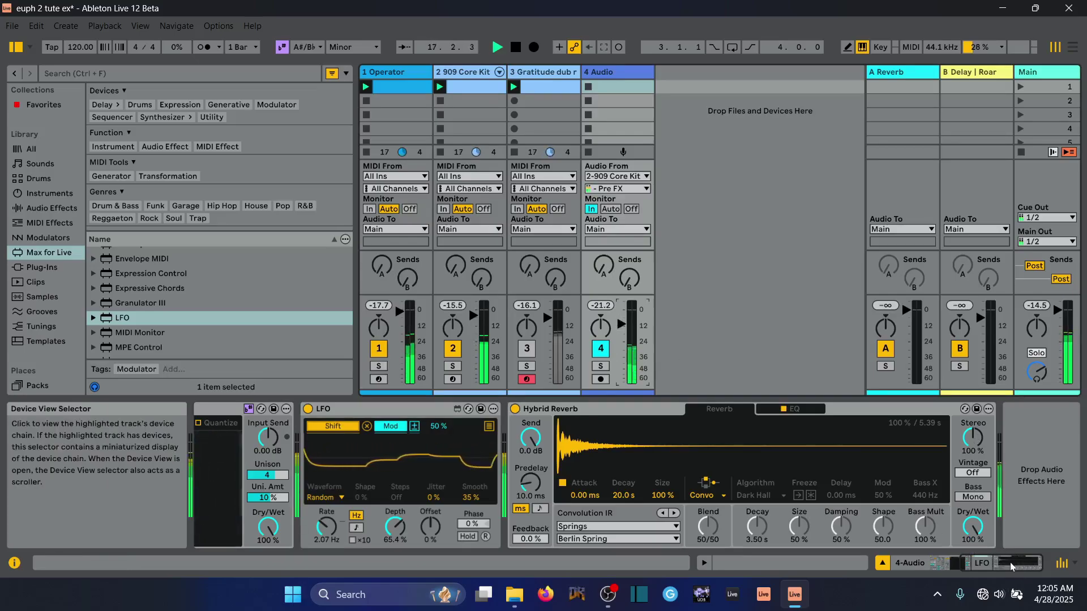
# - Try Spectral Resonator's Stretch at -41% and undo the change
pyautogui.moveTo(1010, 564); pyautogui.dragTo(957, 562)
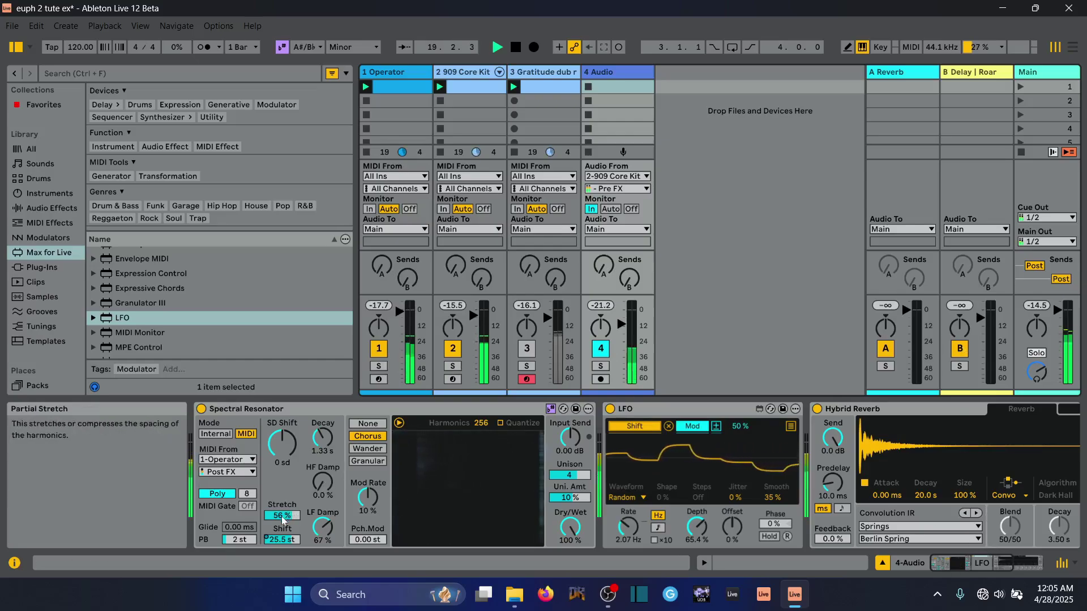
pyautogui.moveTo(290, 516); pyautogui.dragTo(290, 571)
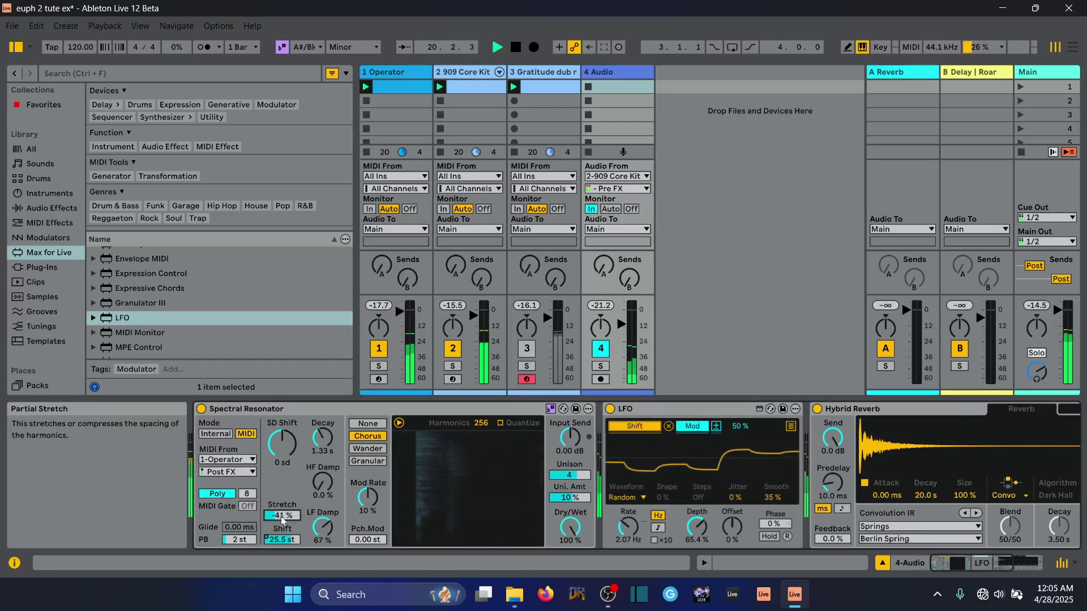
pyautogui.hotkey('ctrl', 'z')
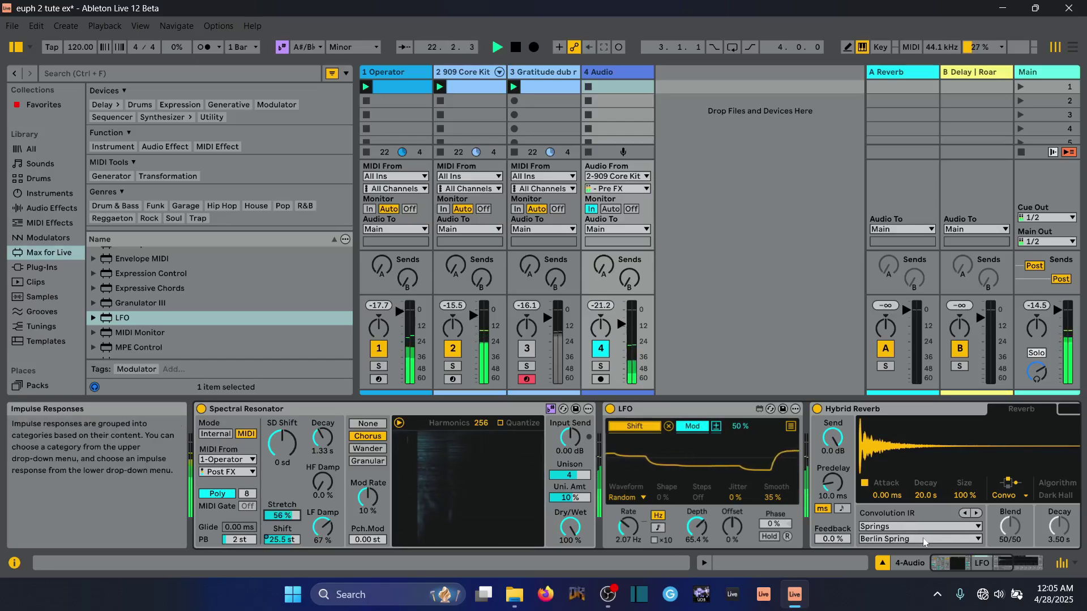
# - Set Hybrid Reverb's Dry/Wet to 75% and fully raise the 4 Audio track's Send B
pyautogui.click(969, 572)
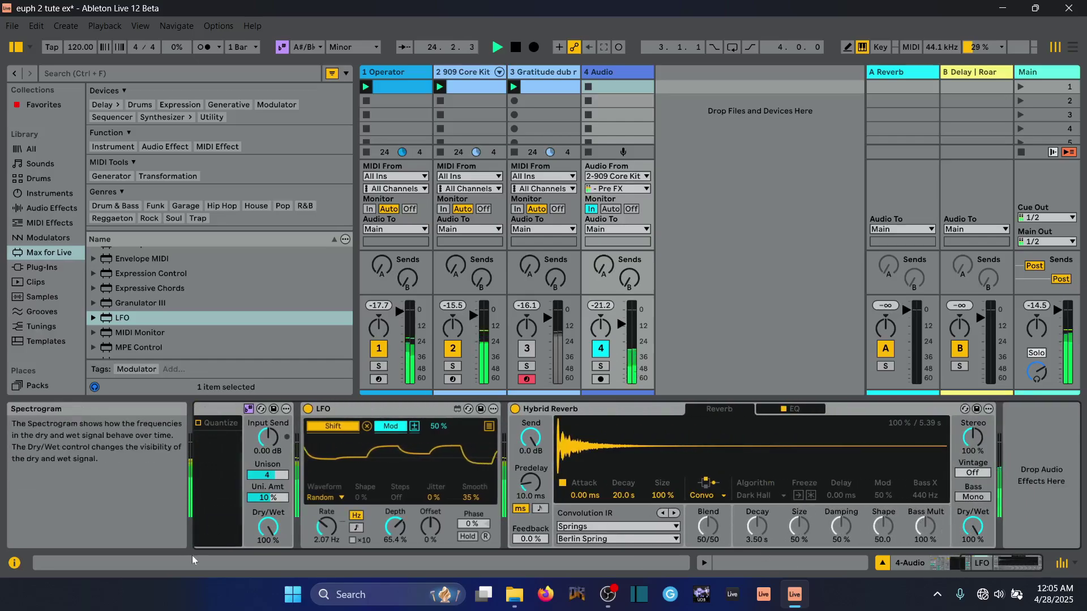
pyautogui.moveTo(973, 527); pyautogui.dragTo(973, 542)
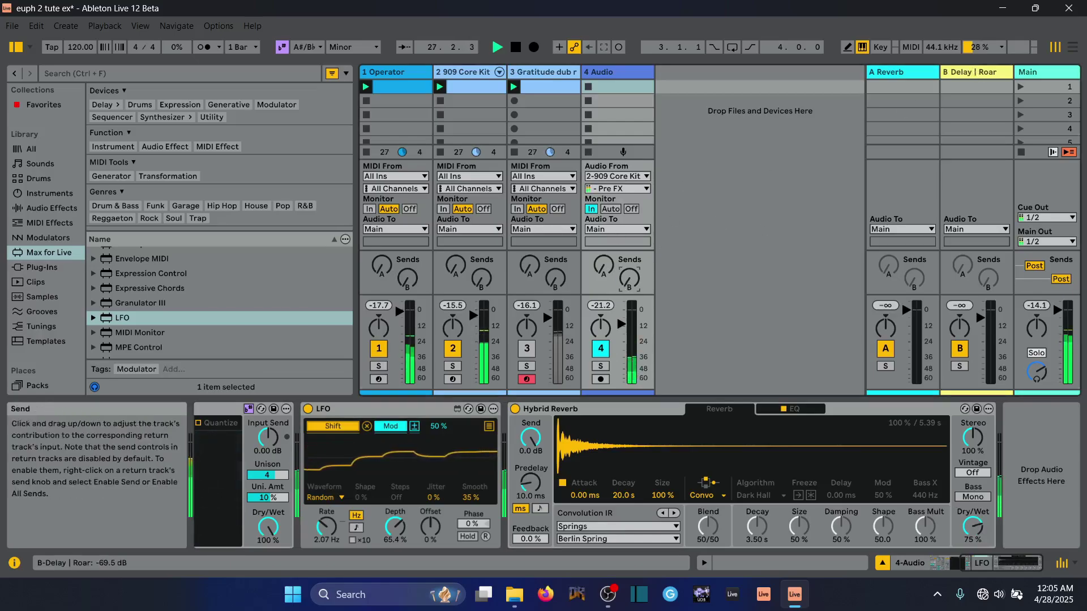
pyautogui.moveTo(627, 284); pyautogui.dragTo(627, 249)
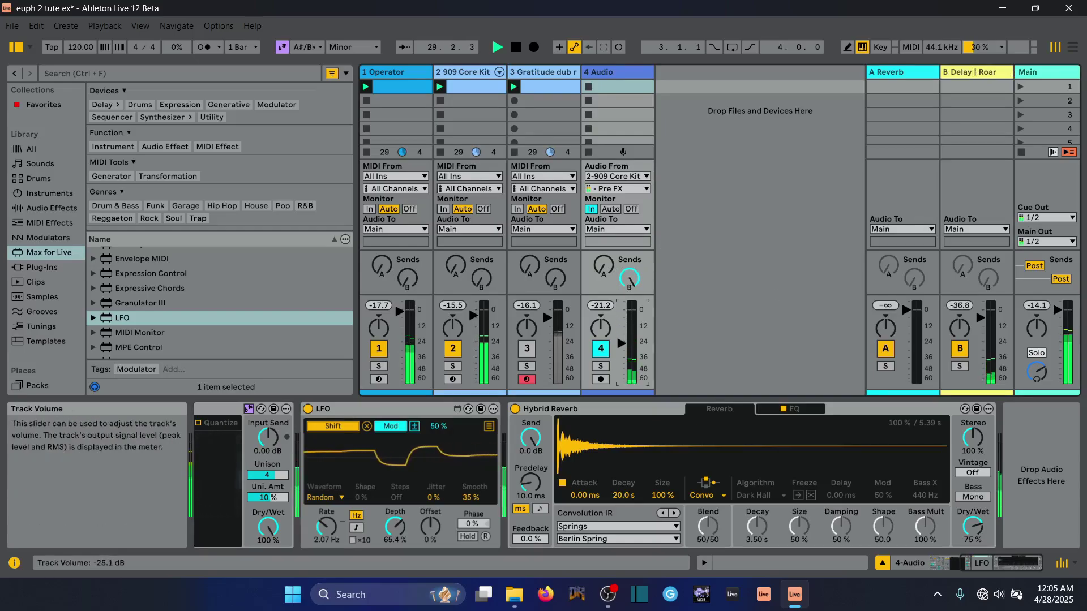
# - Examine the Delay and Roar settings on the B Delay | Roar return, including Roar's modulation matrix
pyautogui.click(974, 78)
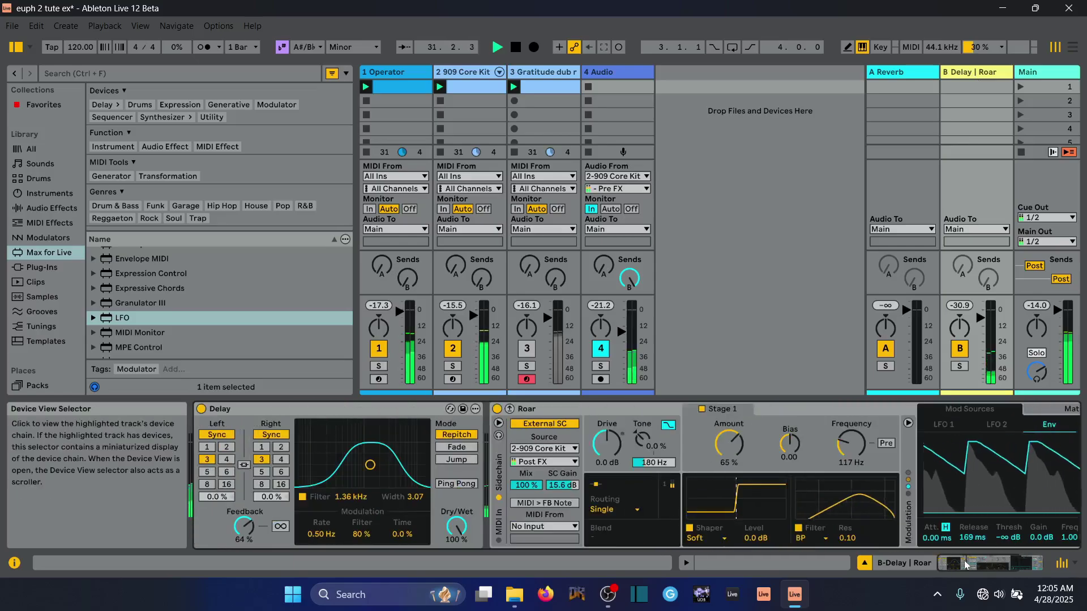
pyautogui.moveTo(985, 565); pyautogui.dragTo(961, 565)
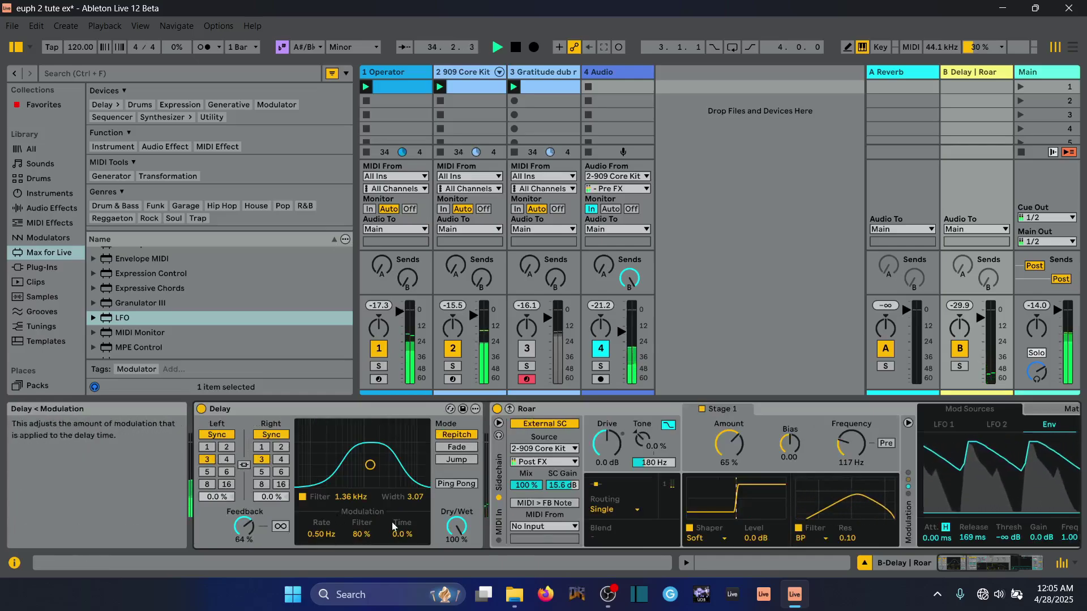
pyautogui.moveTo(994, 557)
pyautogui.mouseDown()
pyautogui.moveTo(1045, 558)
pyautogui.moveTo(1007, 569)
pyautogui.mouseUp()
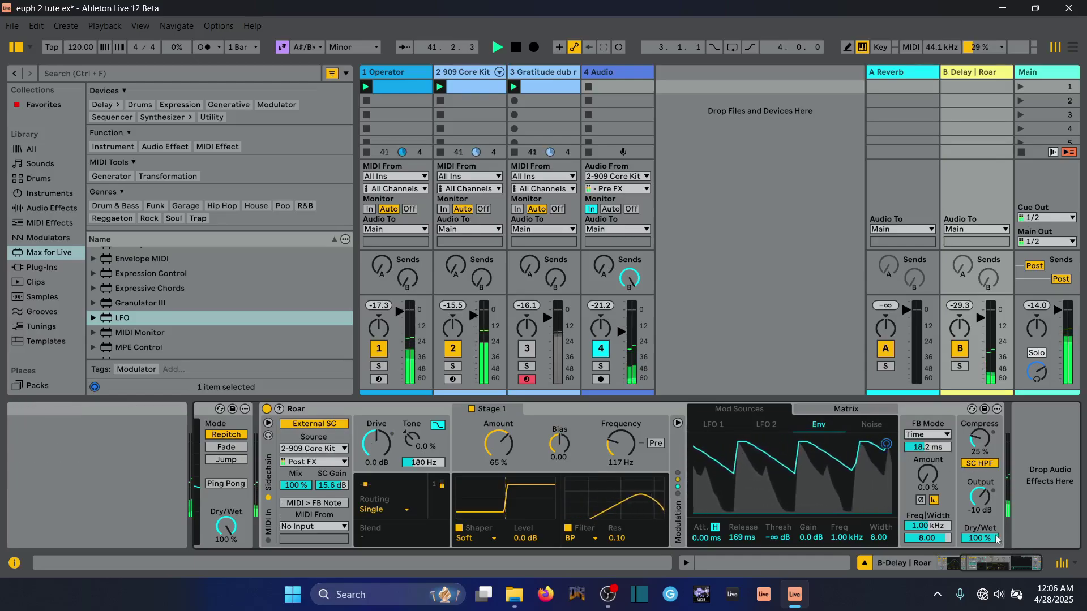
pyautogui.click(845, 408)
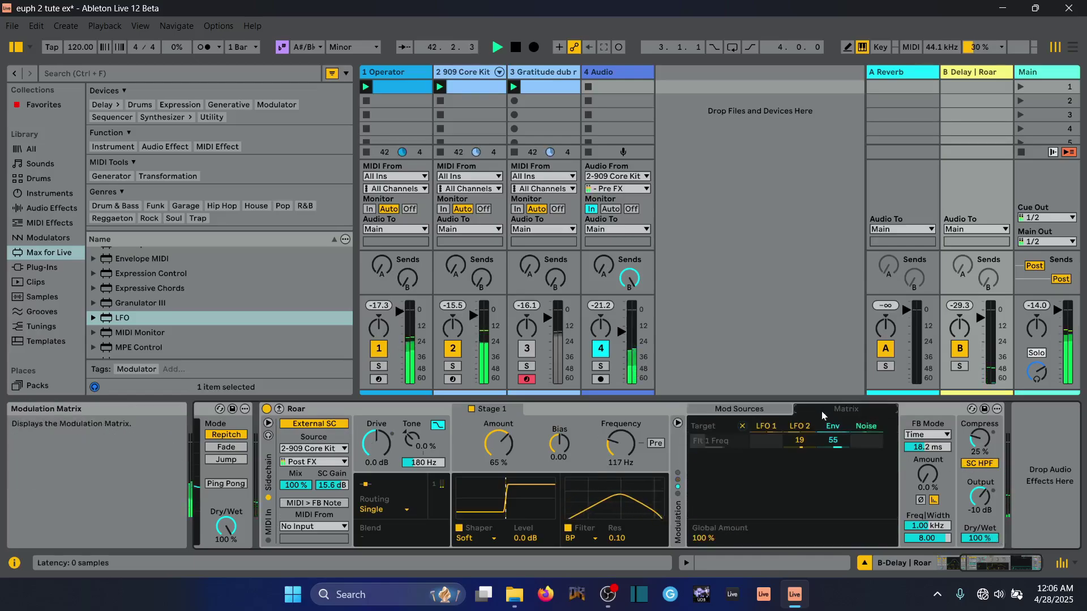